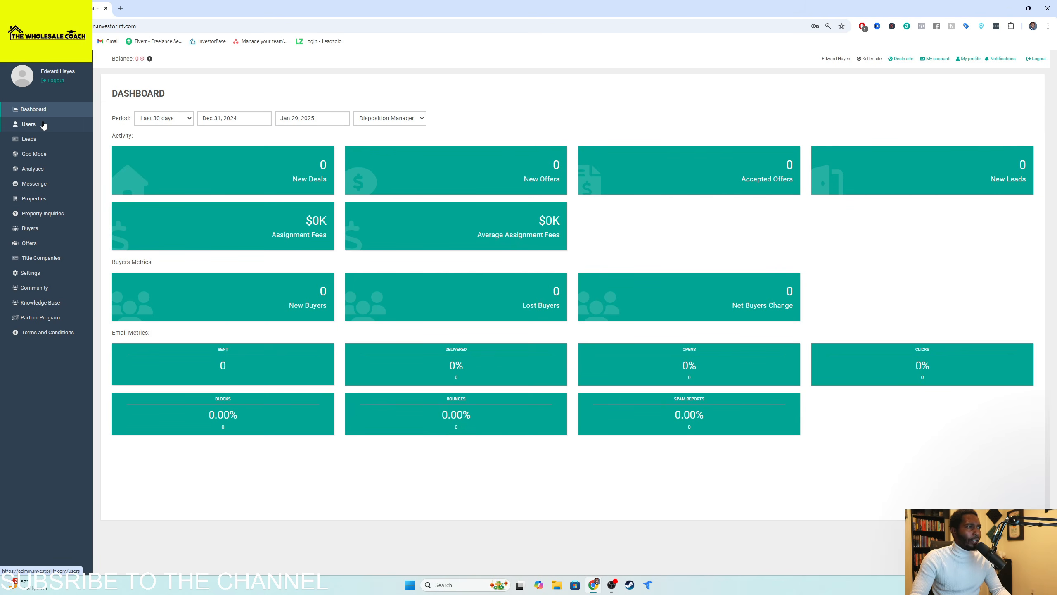
Open God Mode and apply a flips search around the subject address with the distance set to 2 miles.
left_click(57, 161)
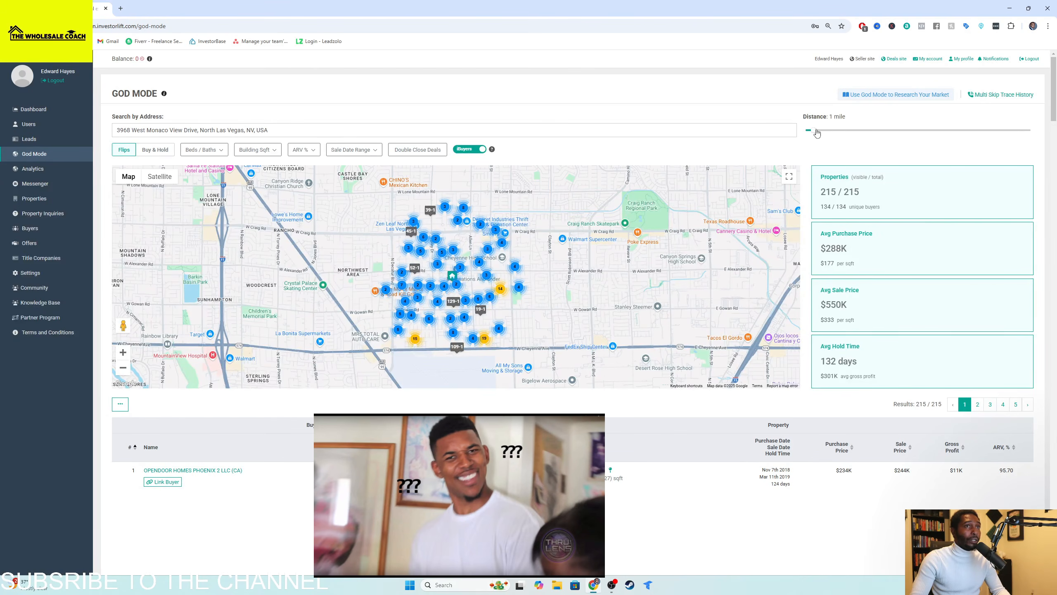
left_click_drag(815, 132, 828, 133)
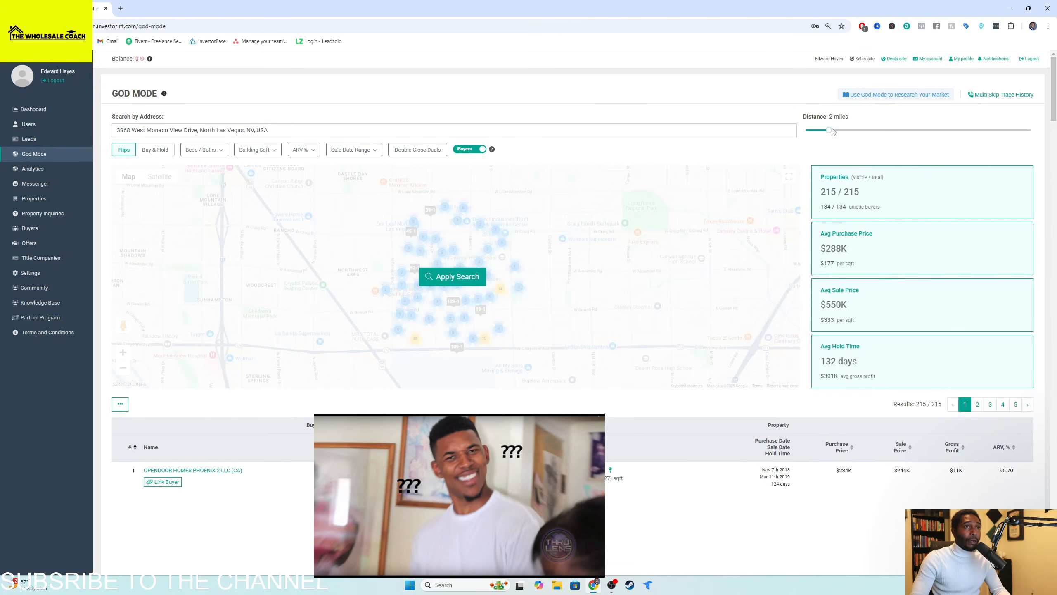
left_click(484, 277)
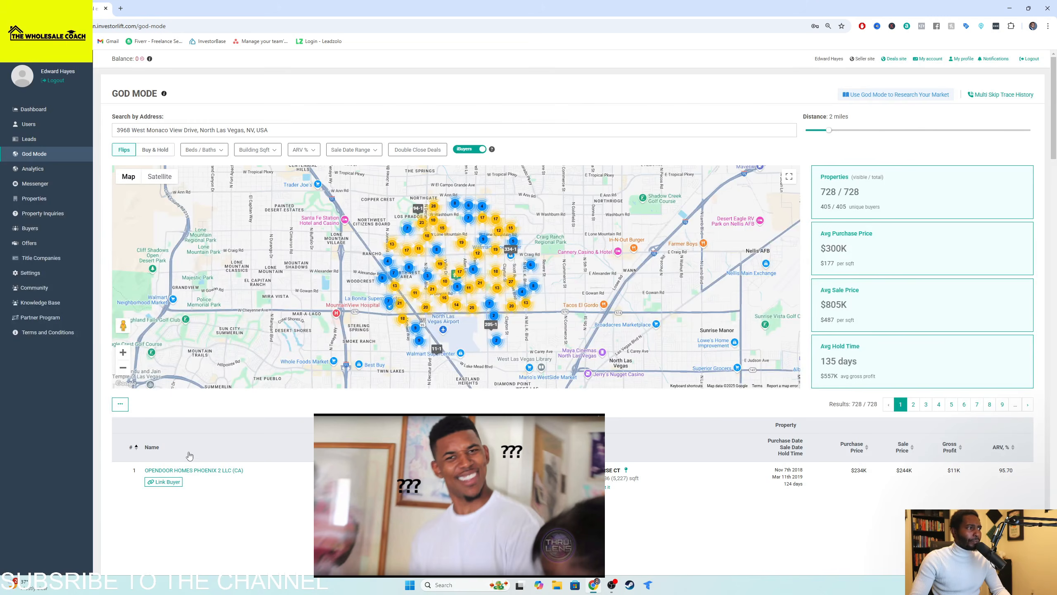
Examine the skip trace options and the buyer and property list for the God Mode search results.
left_click(119, 408)
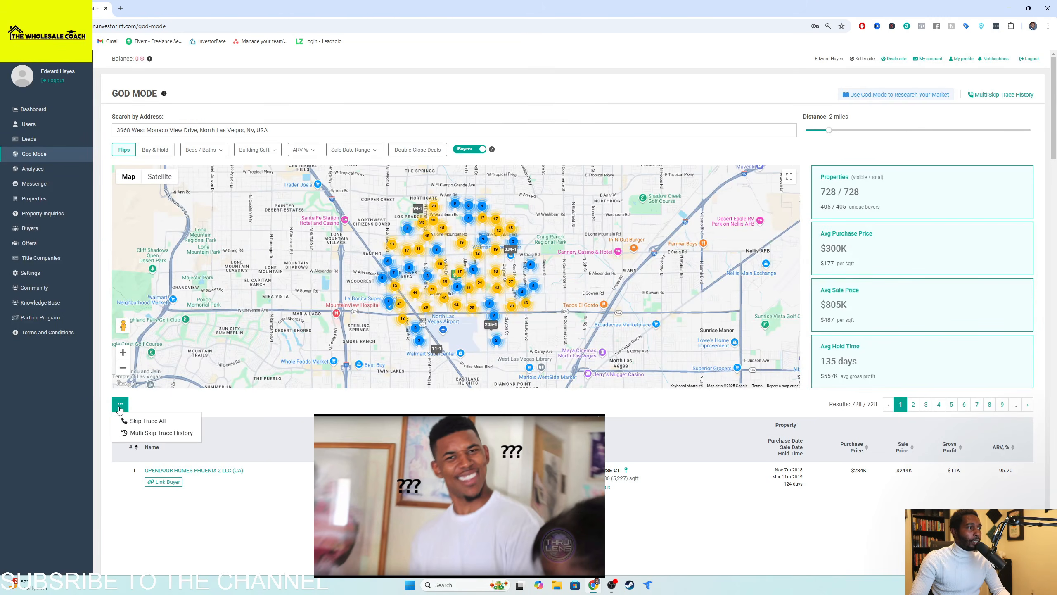
left_click(339, 403)
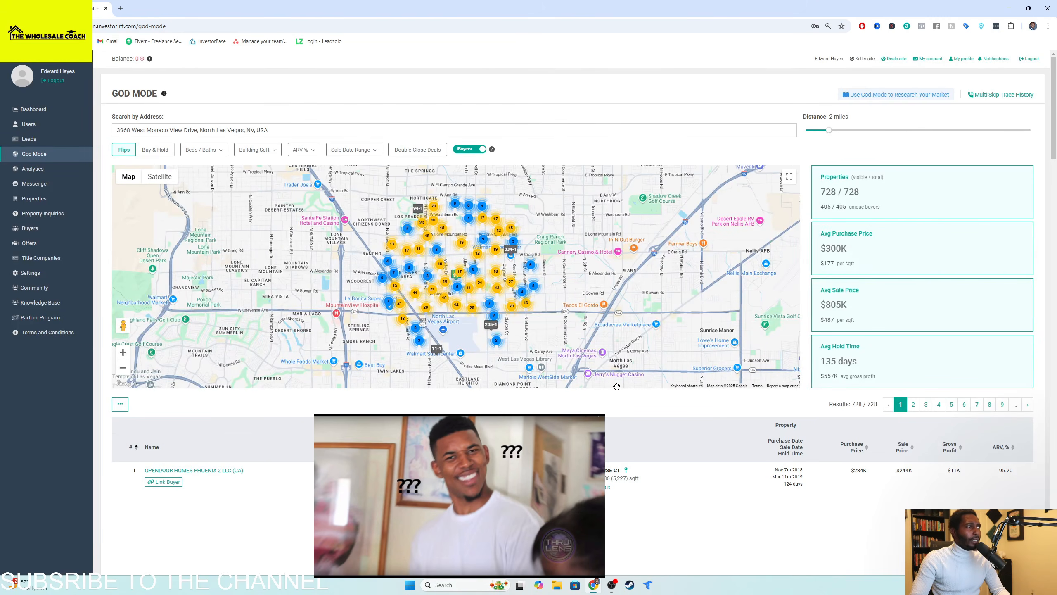
scroll(710, 364, "down", 4)
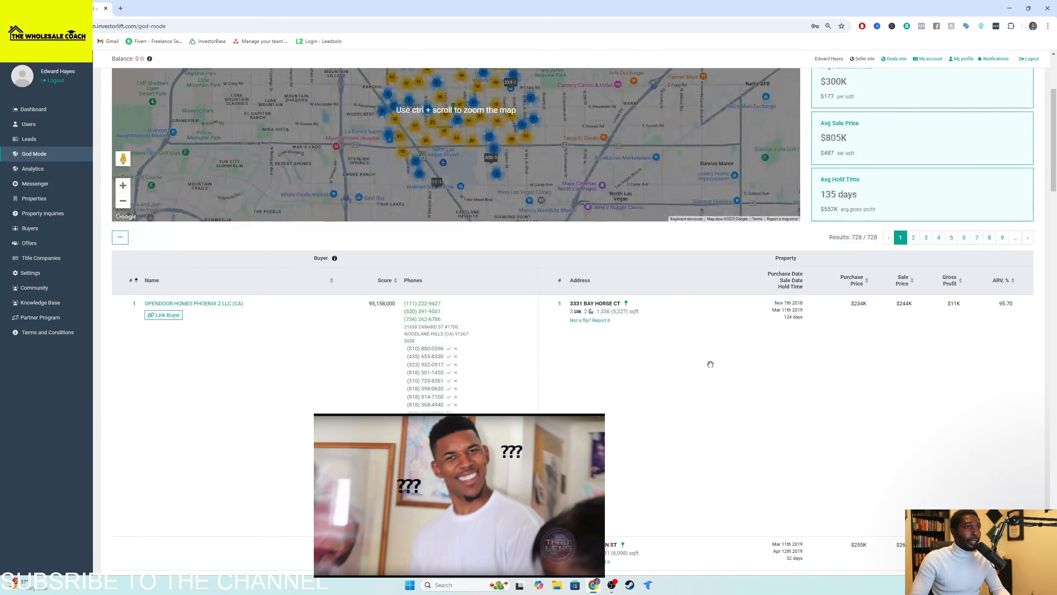
scroll(713, 365, "up", 4)
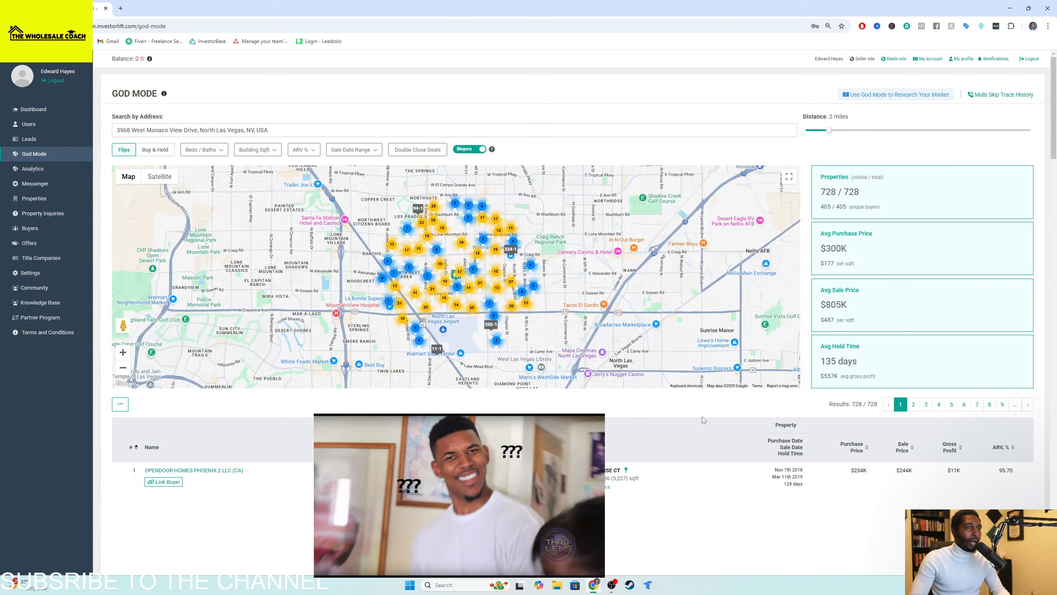
left_click(119, 404)
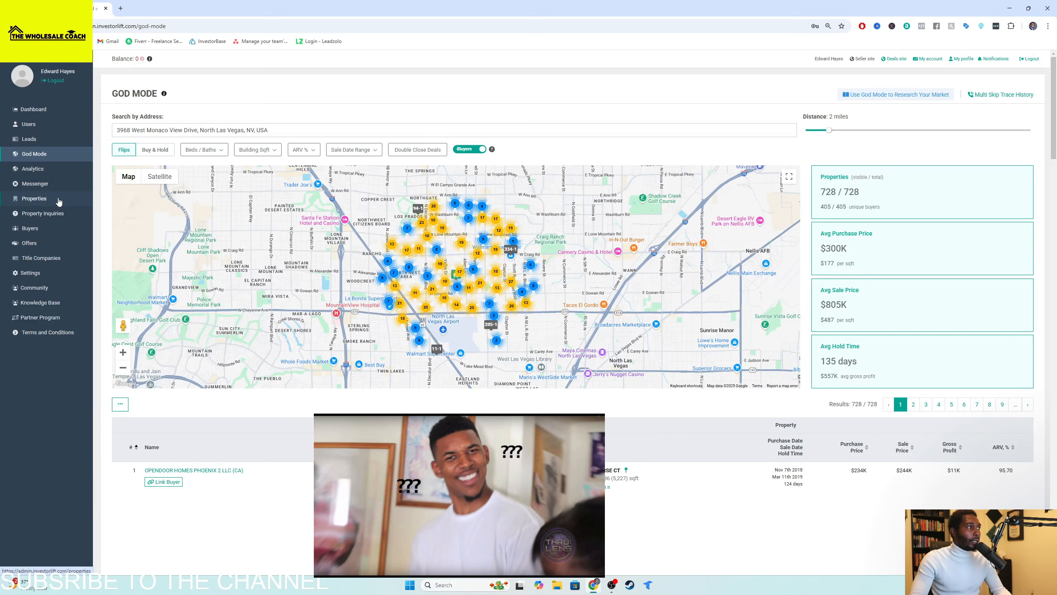
View the flip volume by city in Analytics and the chats in Messenger.
left_click(52, 170)
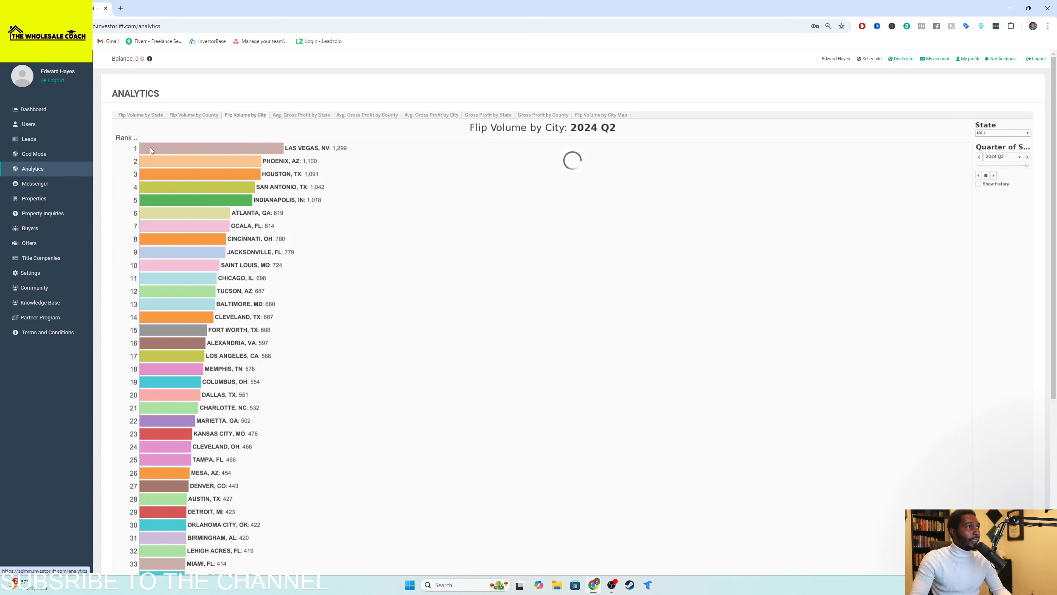
left_click(59, 185)
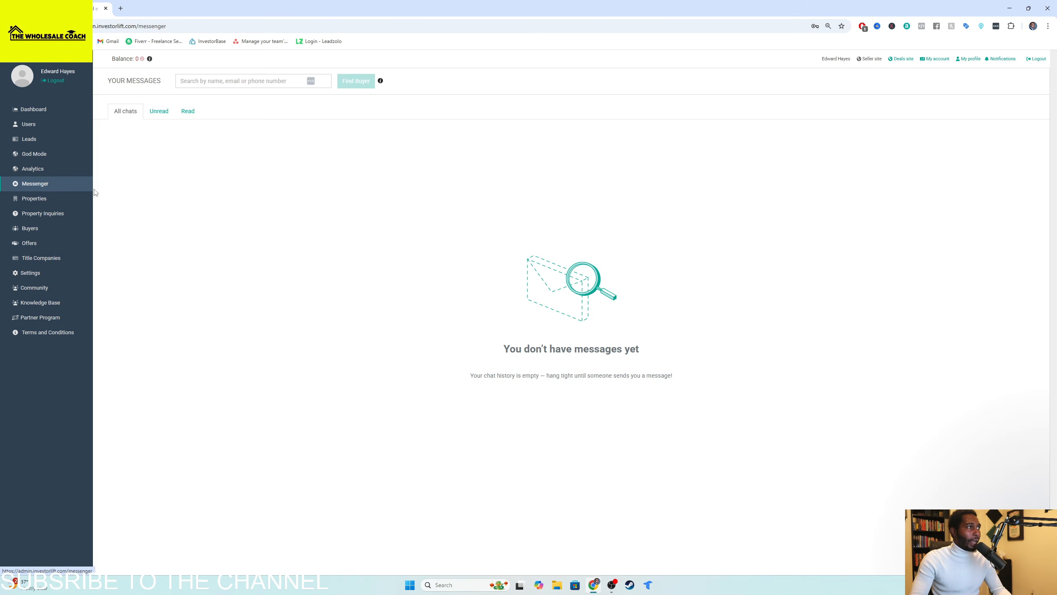
Create a single-family property titled "$50k Profit Cosmetic Flip In Markham IL" with a $125,000 starting price and a $130,000 Buy Now price.
left_click(42, 203)
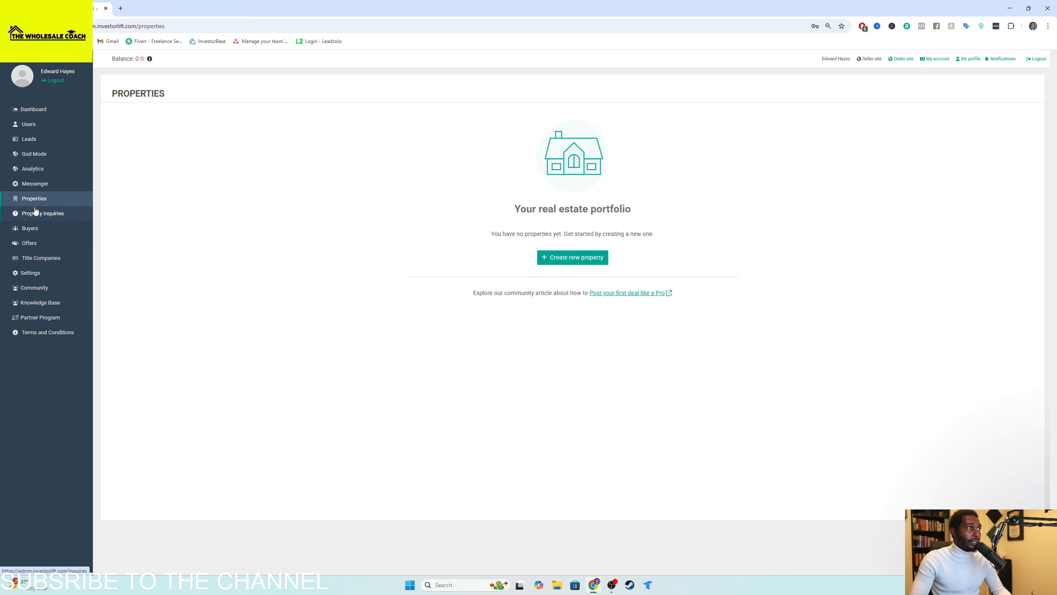
left_click(588, 258)
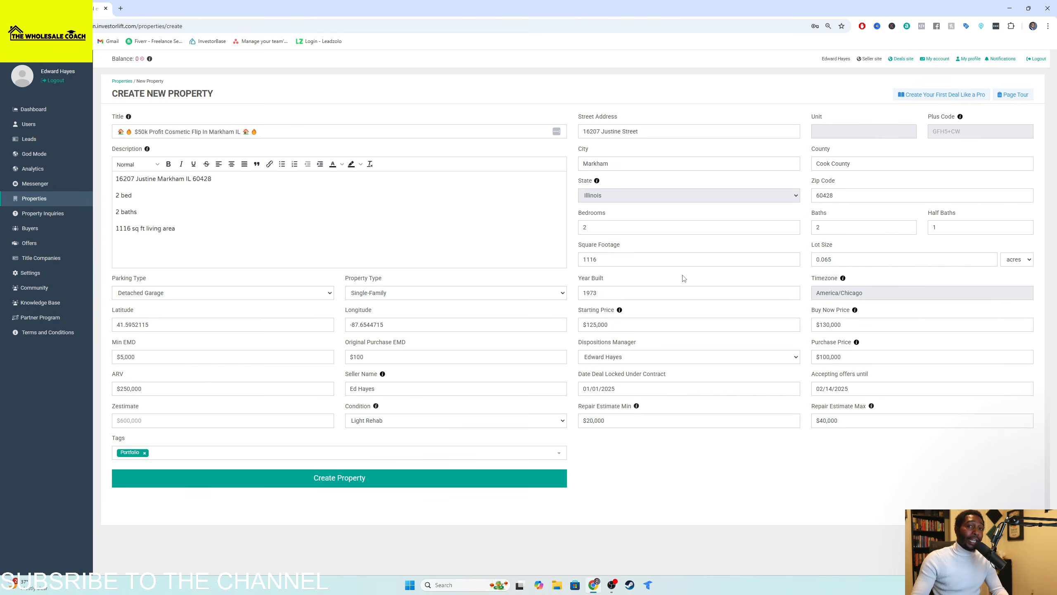
left_click(401, 484)
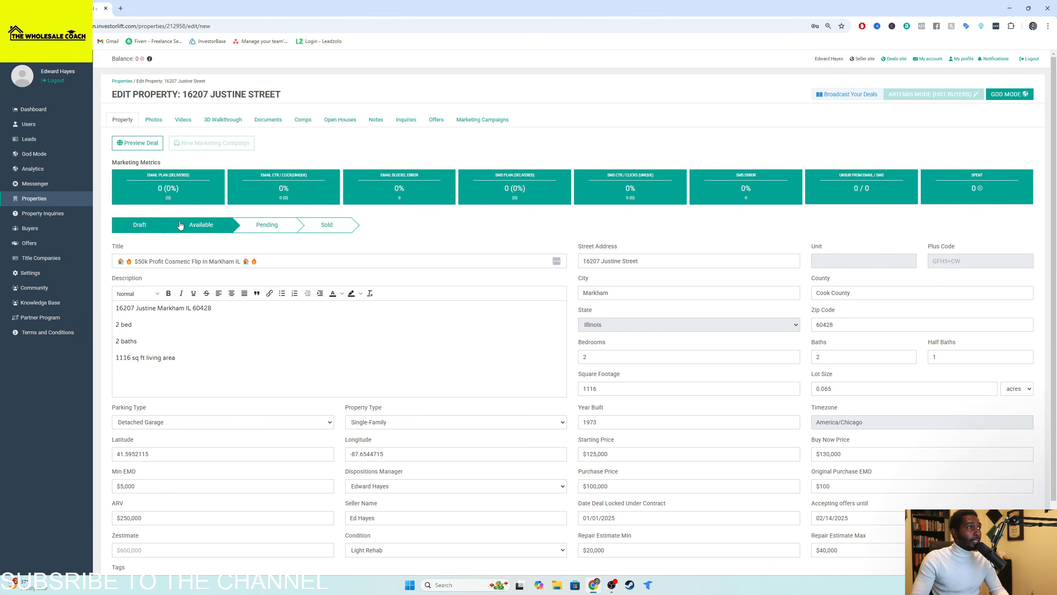
Upload Screenshot (59) and Screenshot (59) - Copy as property photos and set the first one as the main image.
left_click(157, 121)
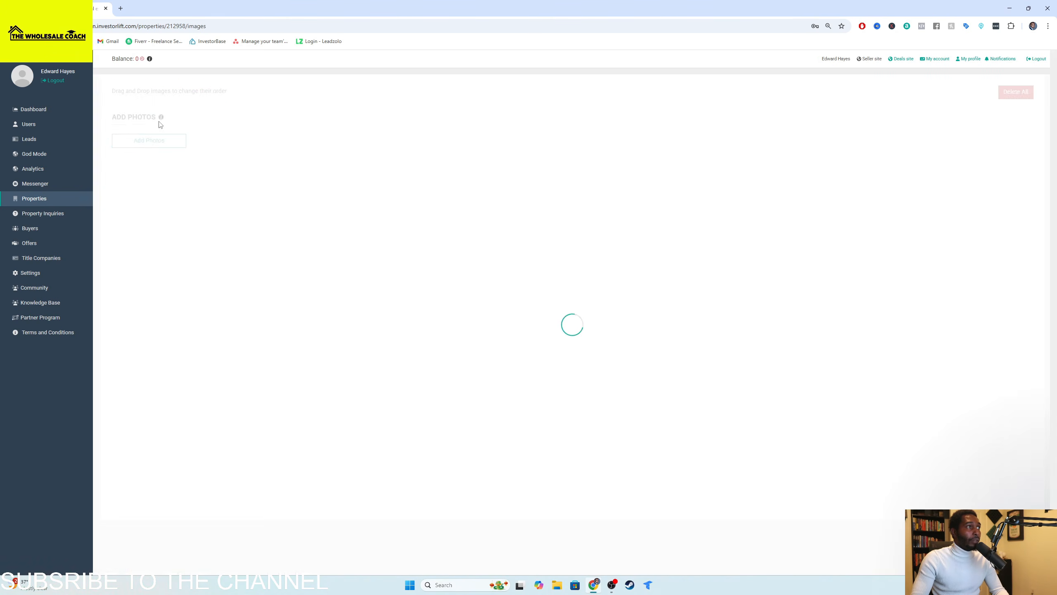
left_click(164, 194)
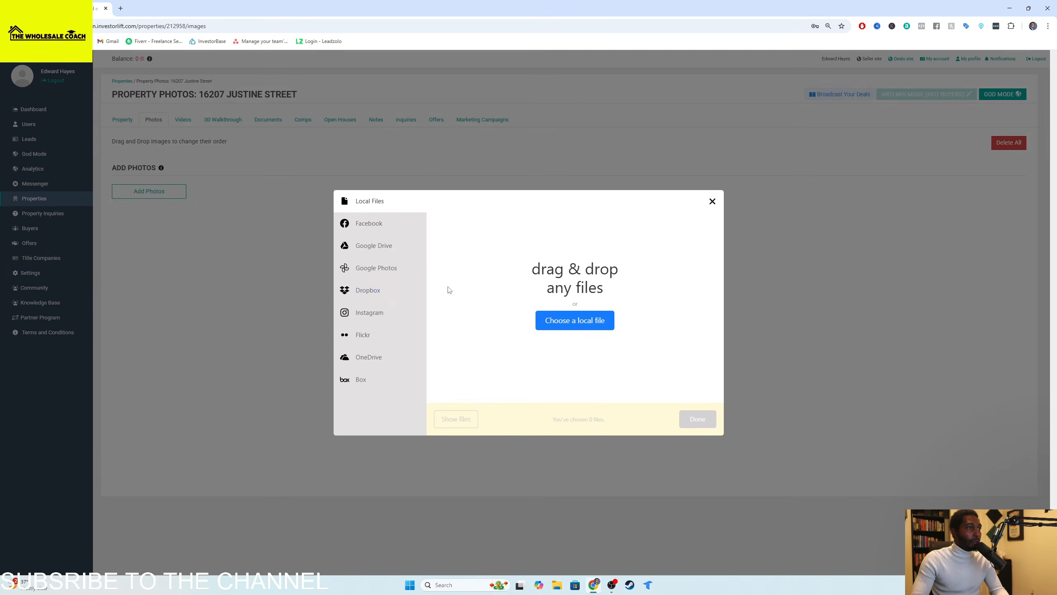
left_click(558, 328)
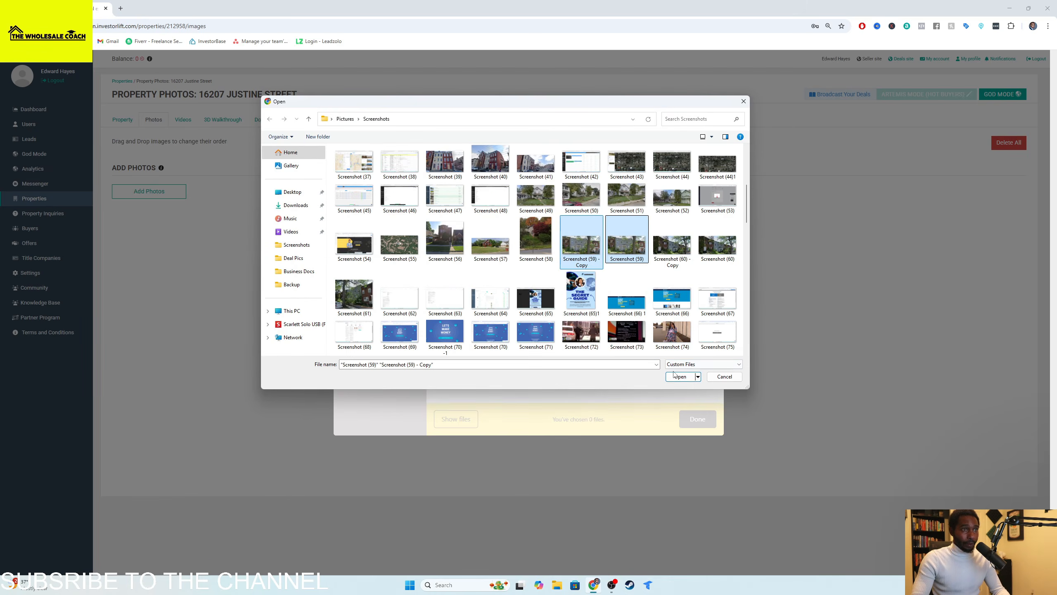
left_click(679, 377)
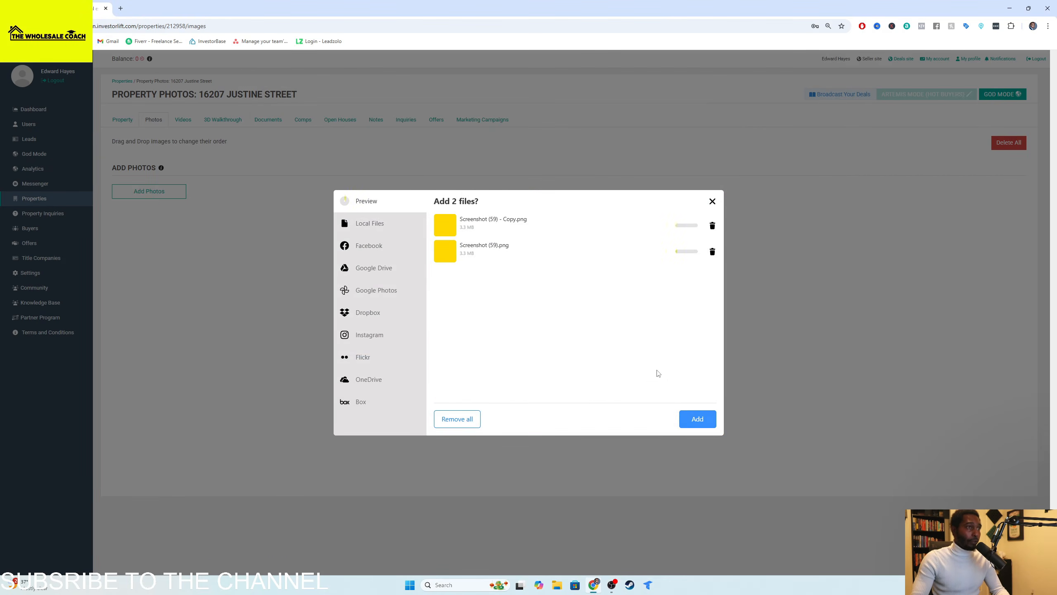
left_click(703, 421)
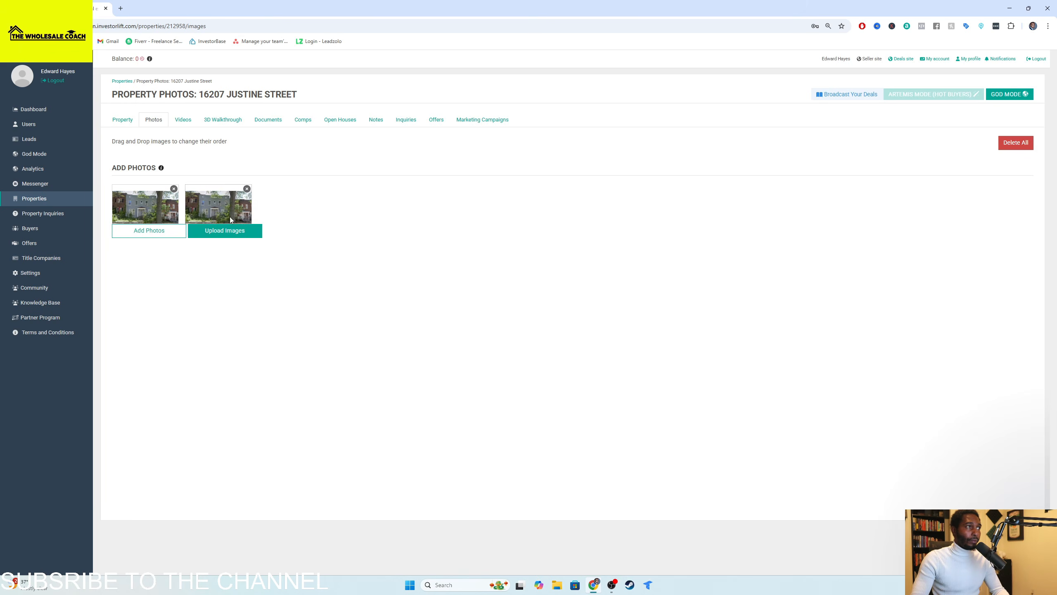
left_click(236, 236)
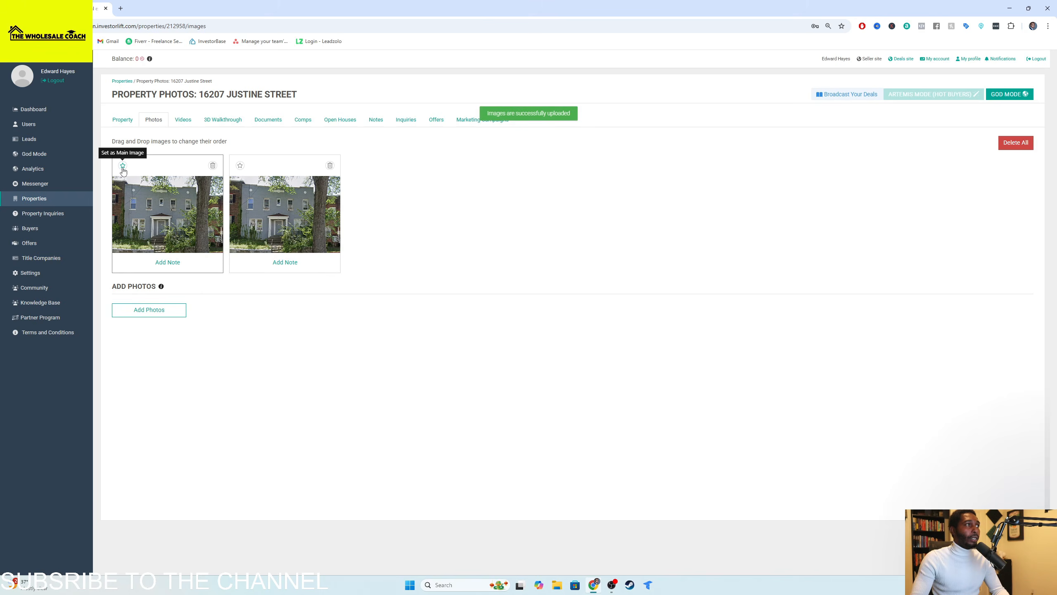
left_click(123, 166)
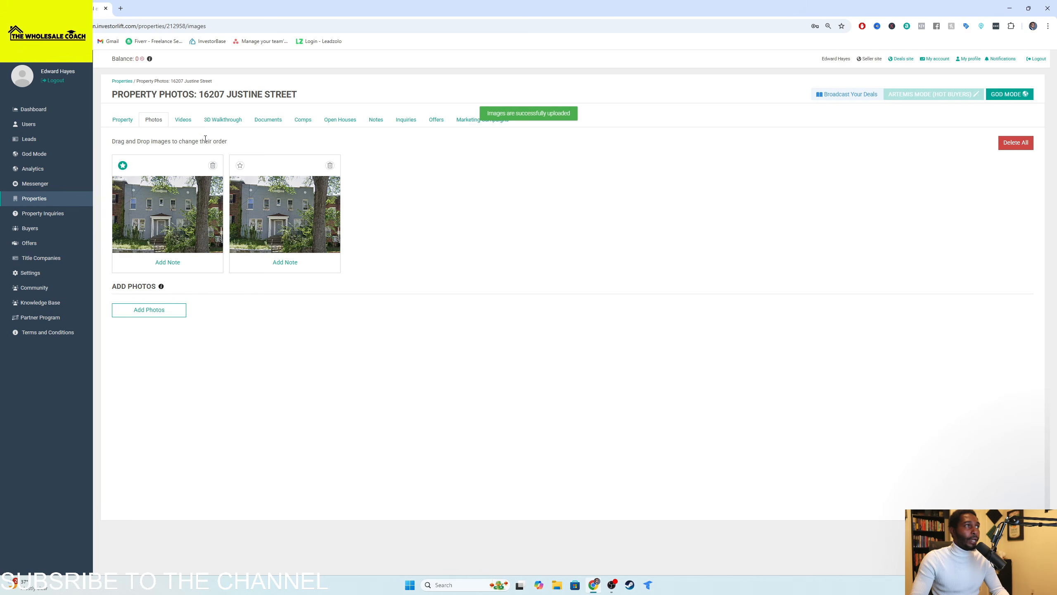
Pull automatic comps for the property and feature auto comparable properties #1 through #4.
left_click(304, 120)
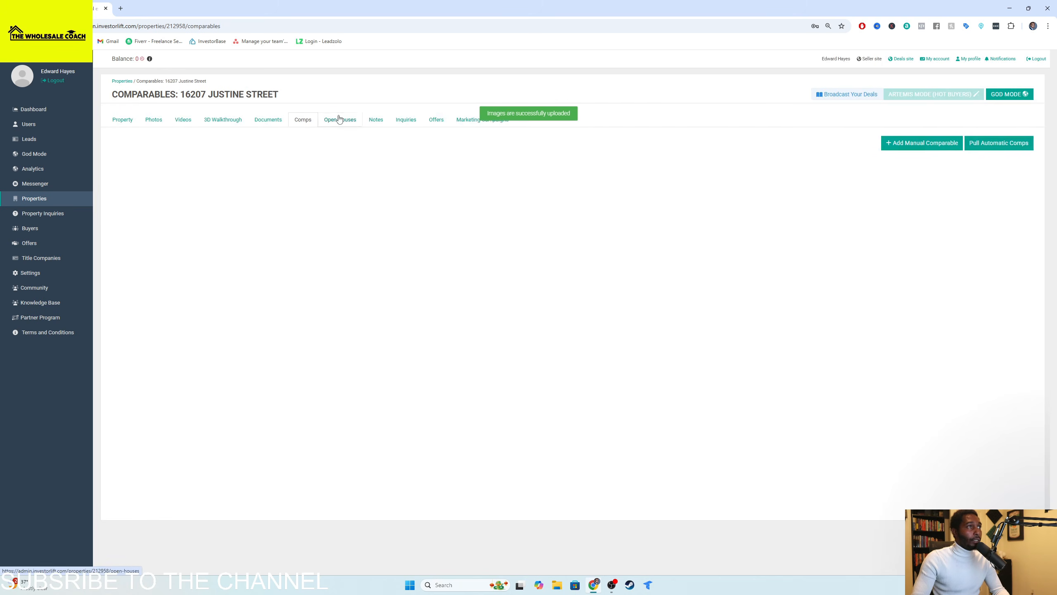
left_click(991, 146)
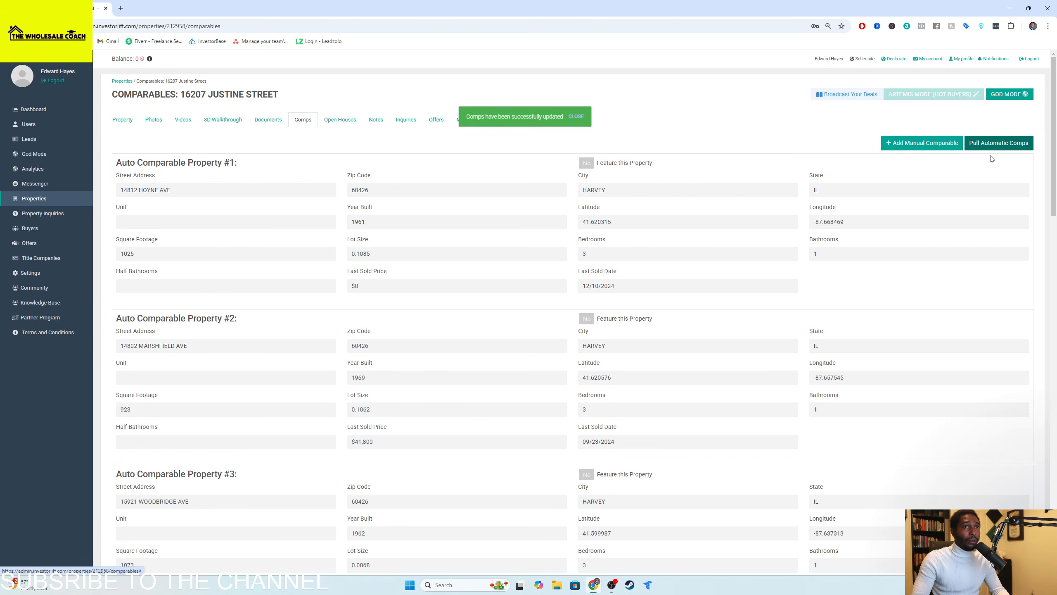
left_click(586, 163)
left_click(586, 318)
scroll(583, 291, "down", 5)
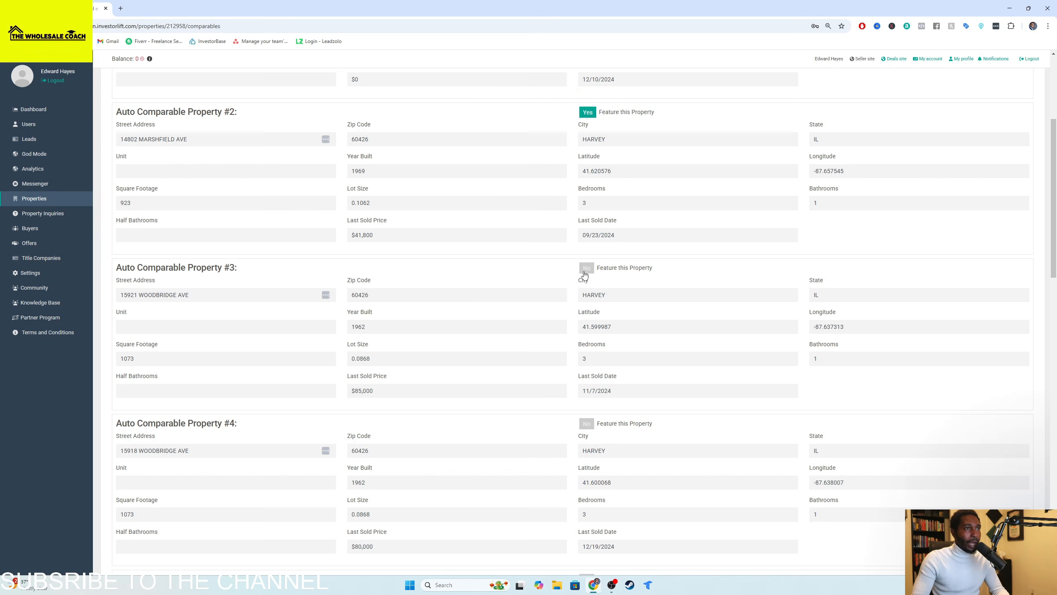
left_click(586, 267)
left_click(590, 424)
Feature the remaining auto comparable properties, #5 through #10.
scroll(619, 395, "down", 1)
scroll(619, 396, "down", 5)
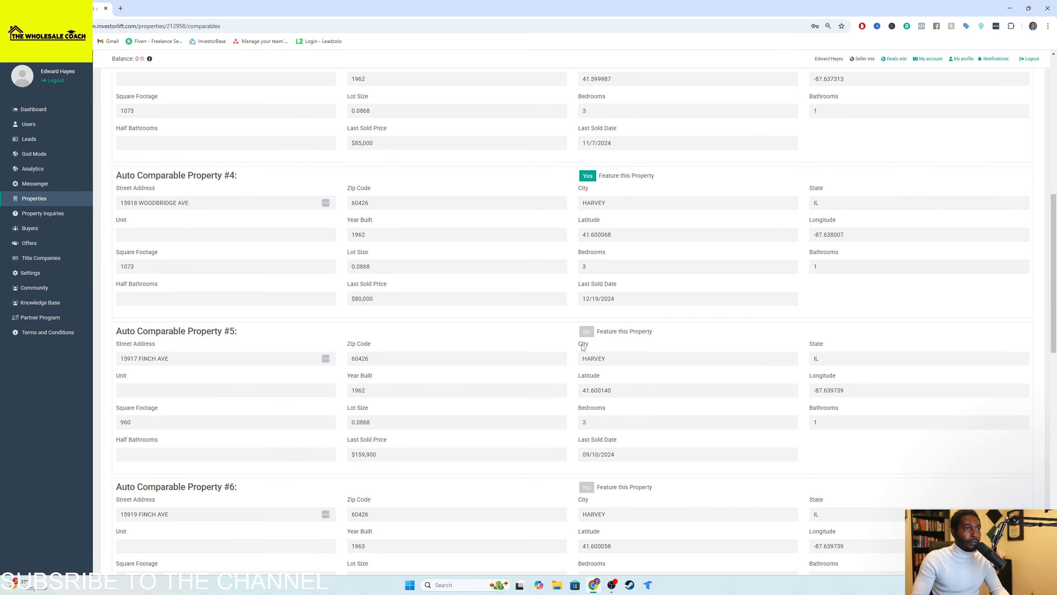
left_click(587, 332)
left_click(587, 486)
scroll(595, 417, "down", 5)
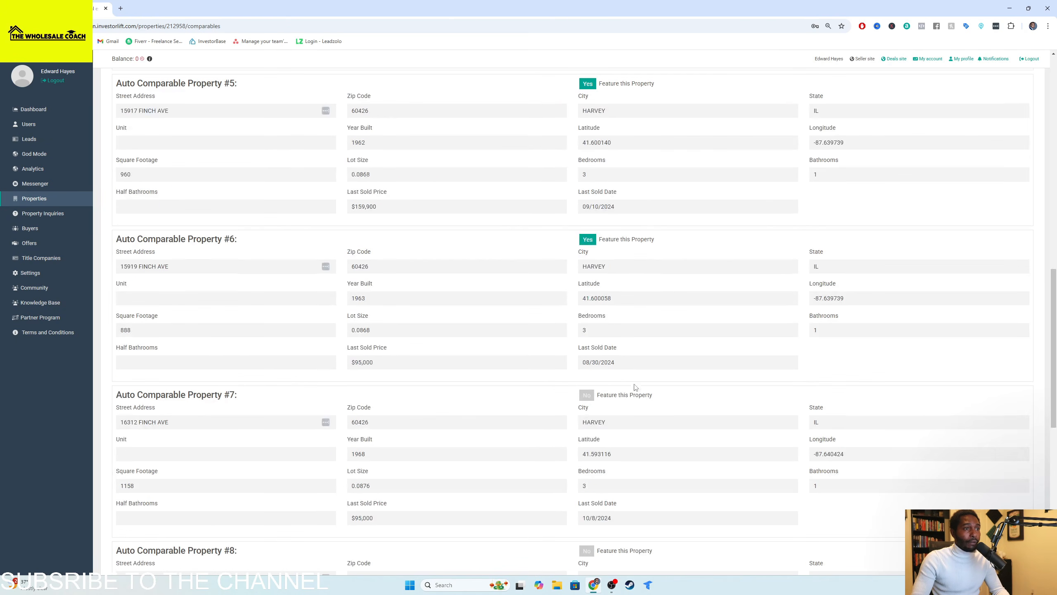
left_click(588, 395)
left_click(587, 551)
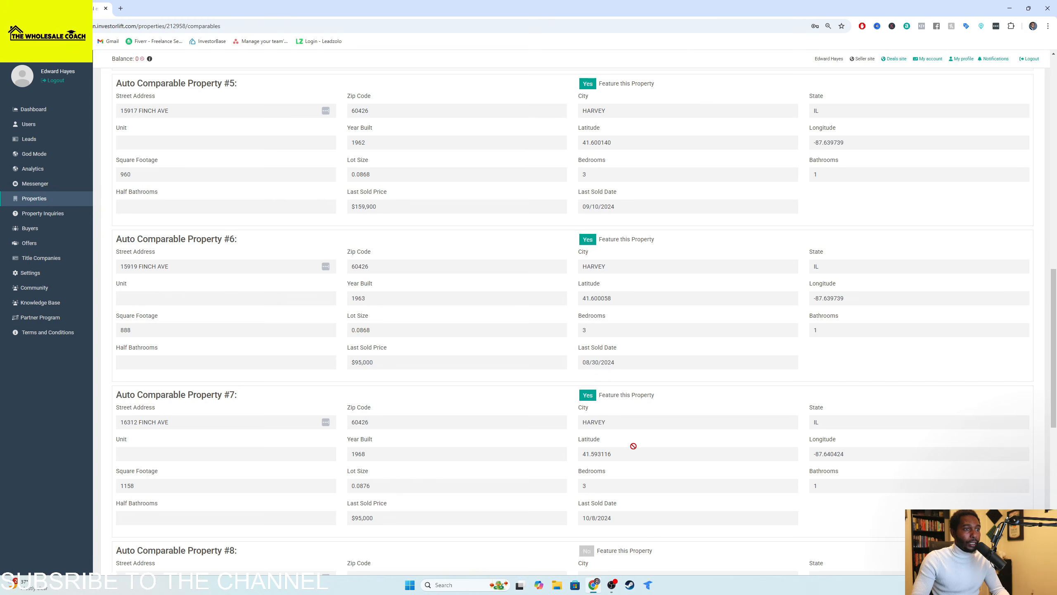
scroll(589, 521, "down", 5)
left_click(587, 458)
scroll(632, 428, "down", 4)
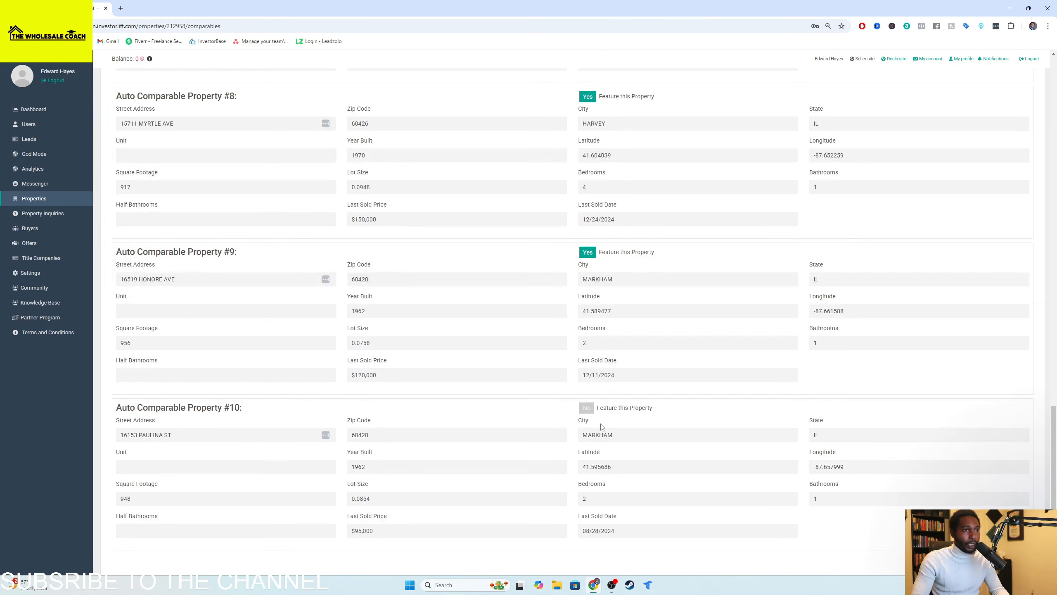
left_click(592, 407)
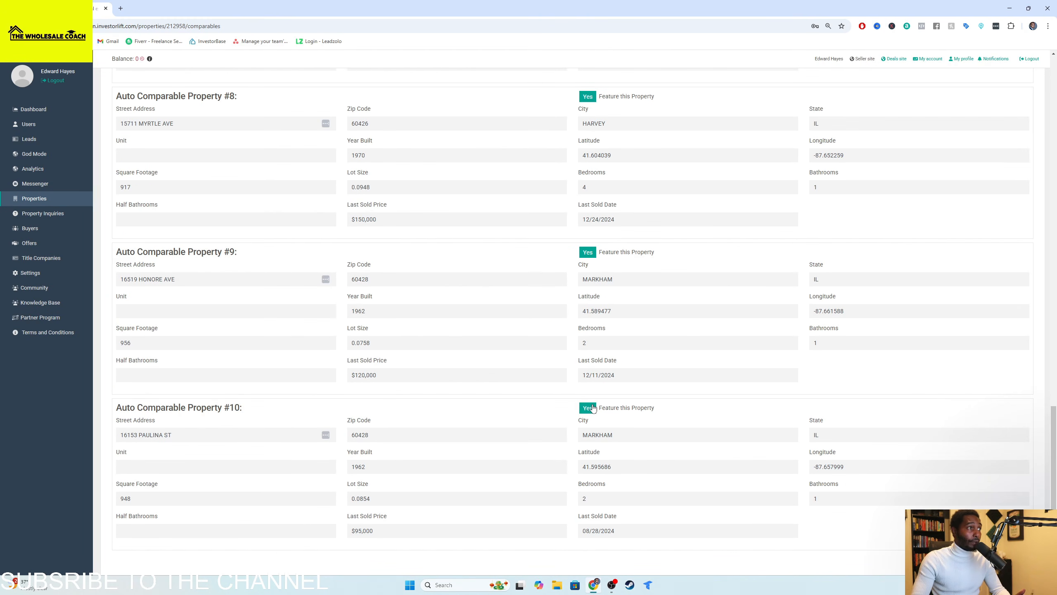
Review the property details, publish the property as Available, and close the marketing prompt without preparing notifications.
scroll(595, 400, "up", 16)
scroll(600, 388, "up", 7)
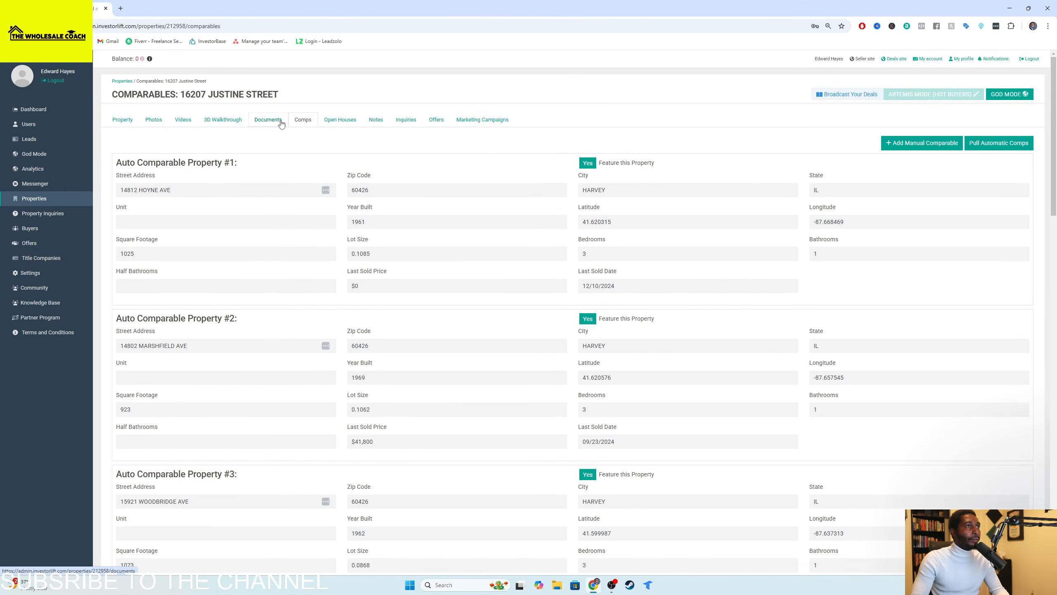
left_click(129, 119)
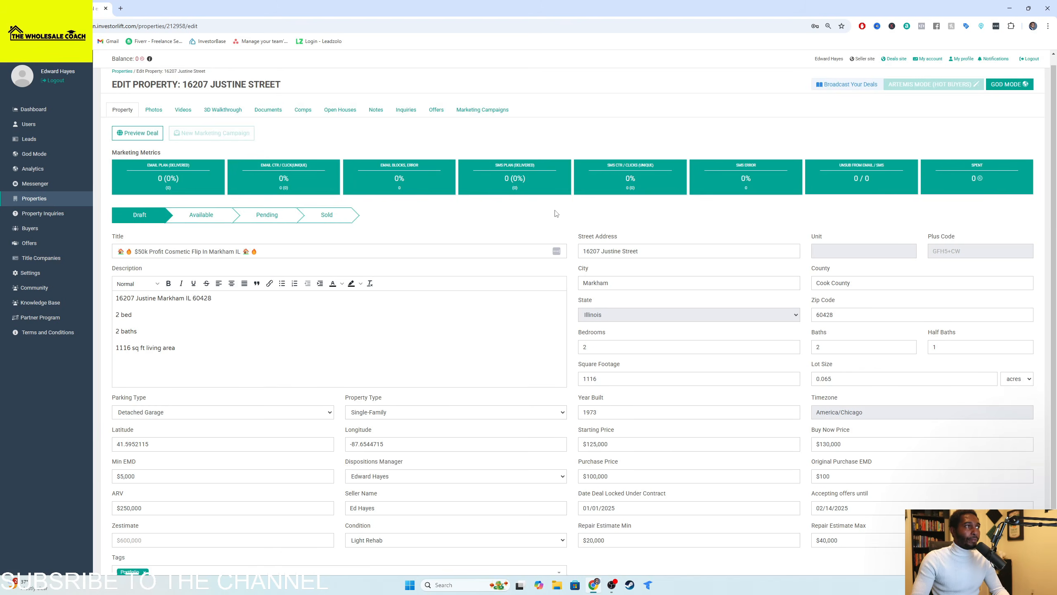
scroll(203, 234, "down", 2)
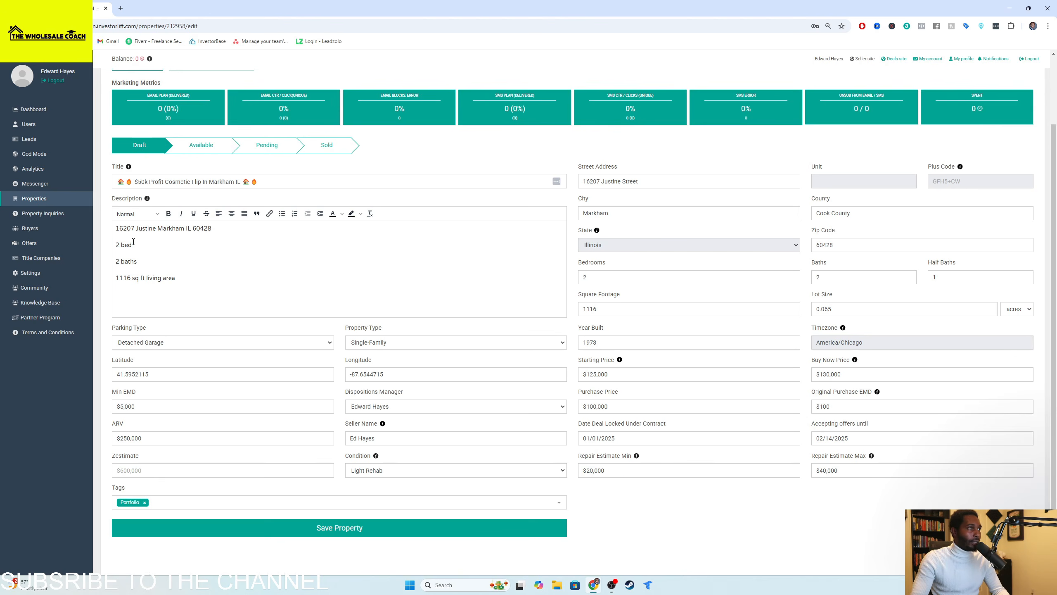
scroll(451, 250, "up", 2)
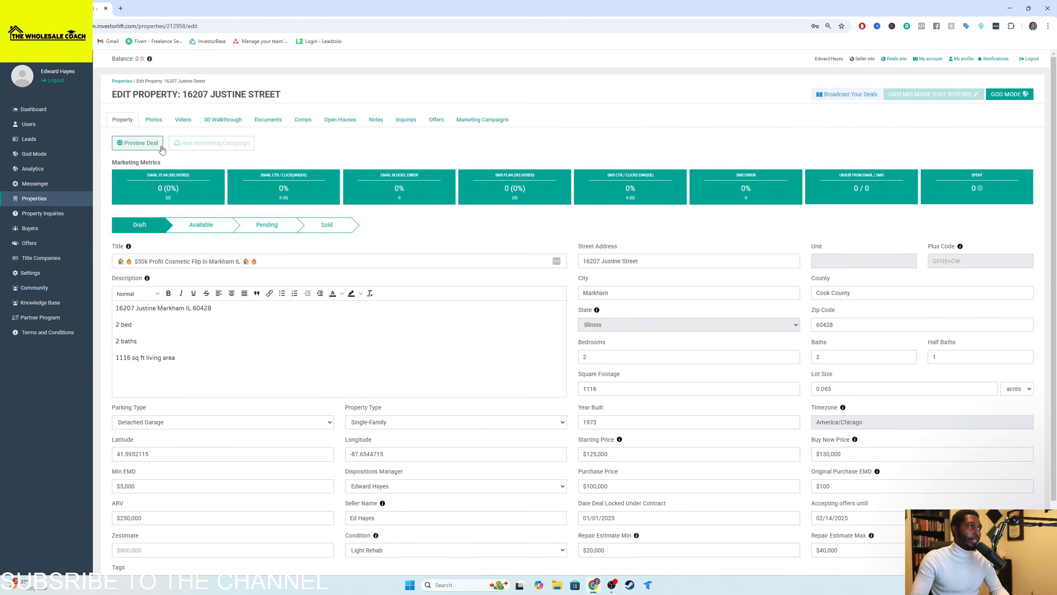
left_click(203, 227)
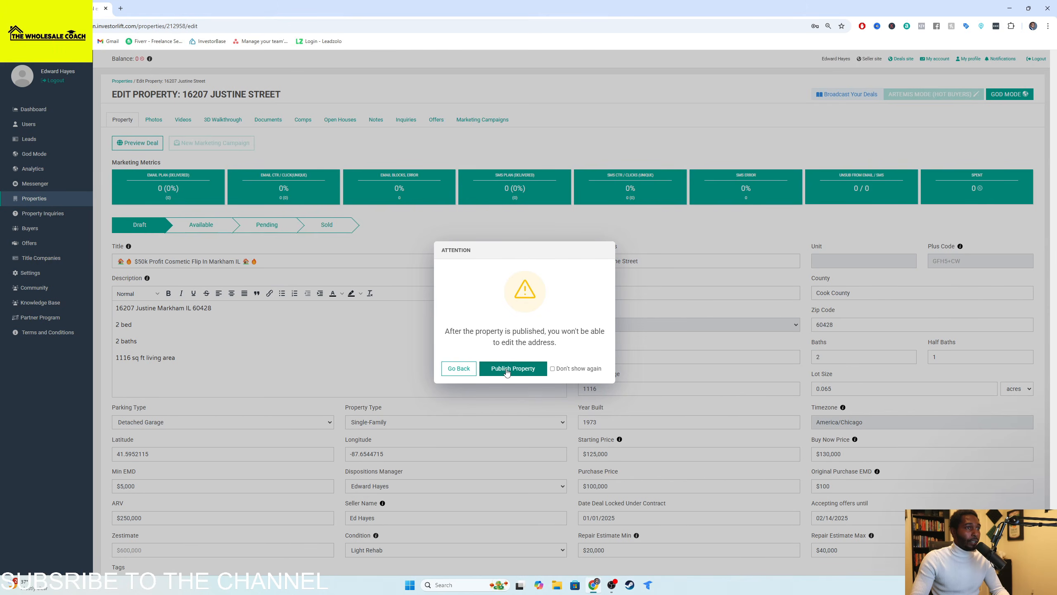
left_click(507, 368)
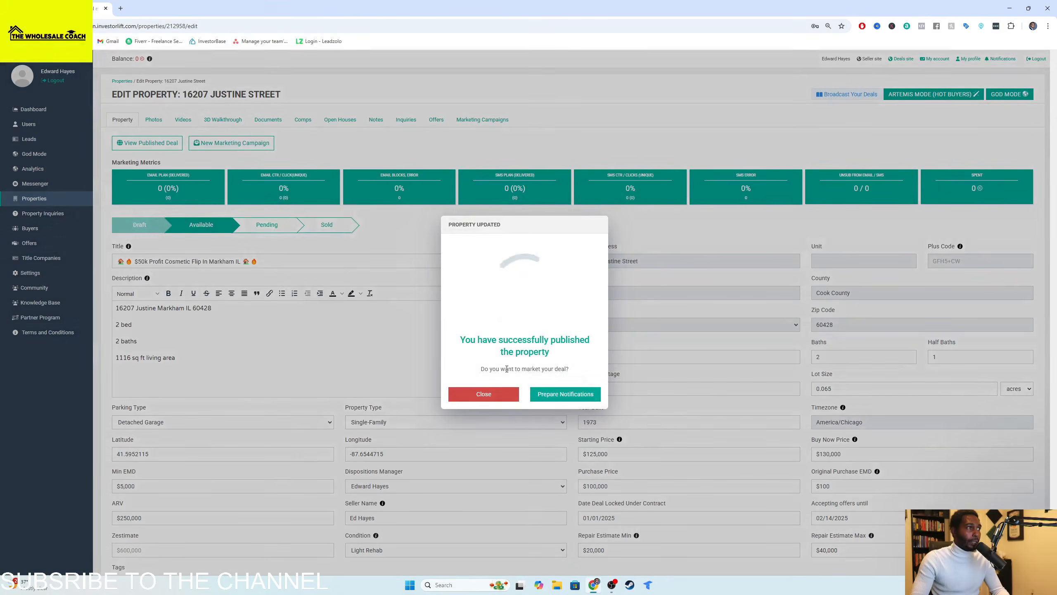
left_click(480, 391)
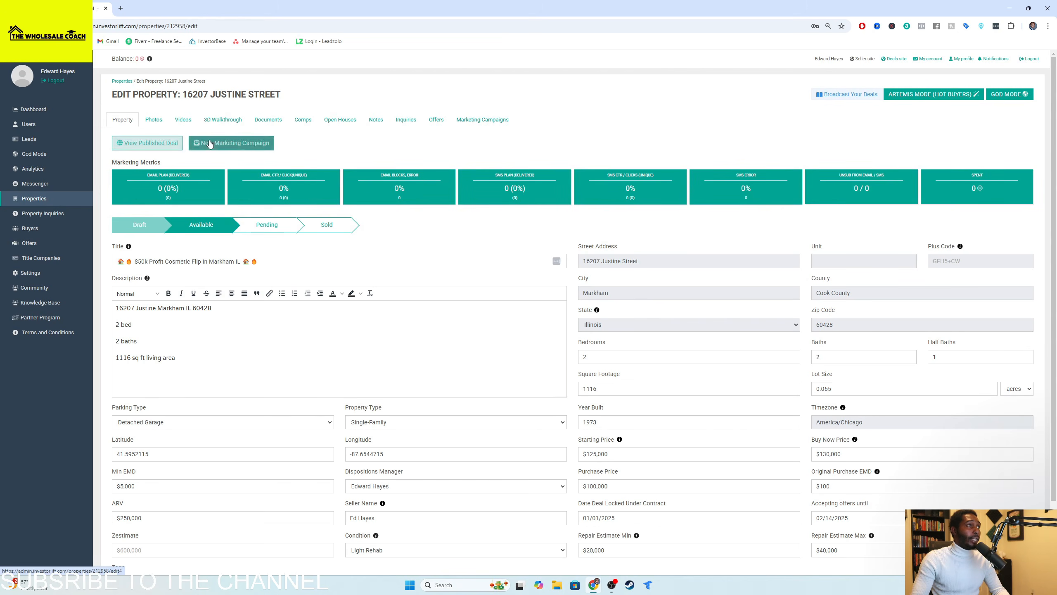
Start a manually configured New Deal marketing campaign for the property and choose Email as its channel.
left_click(265, 149)
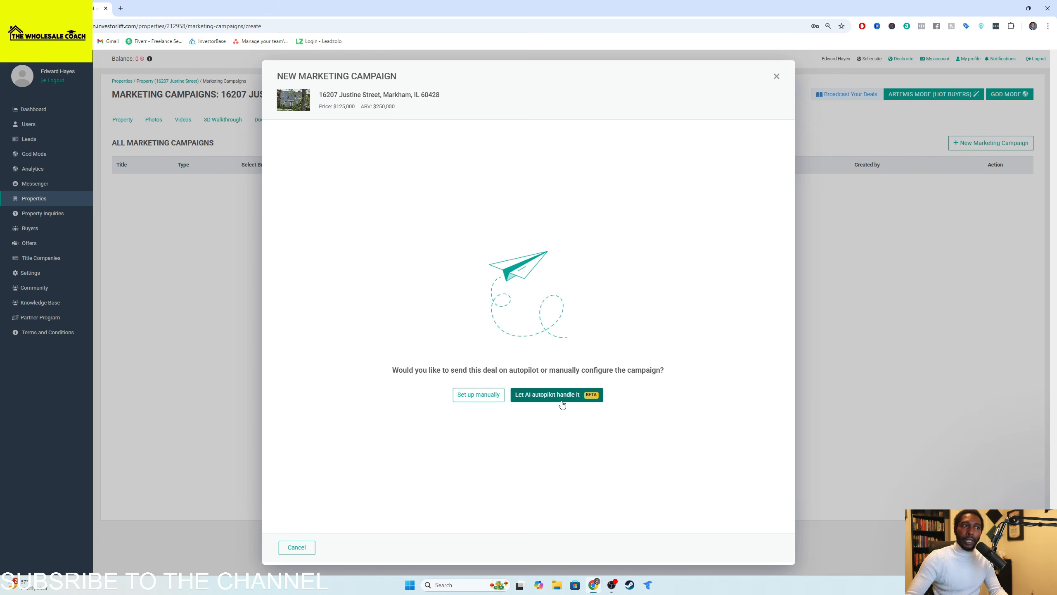
left_click(480, 400)
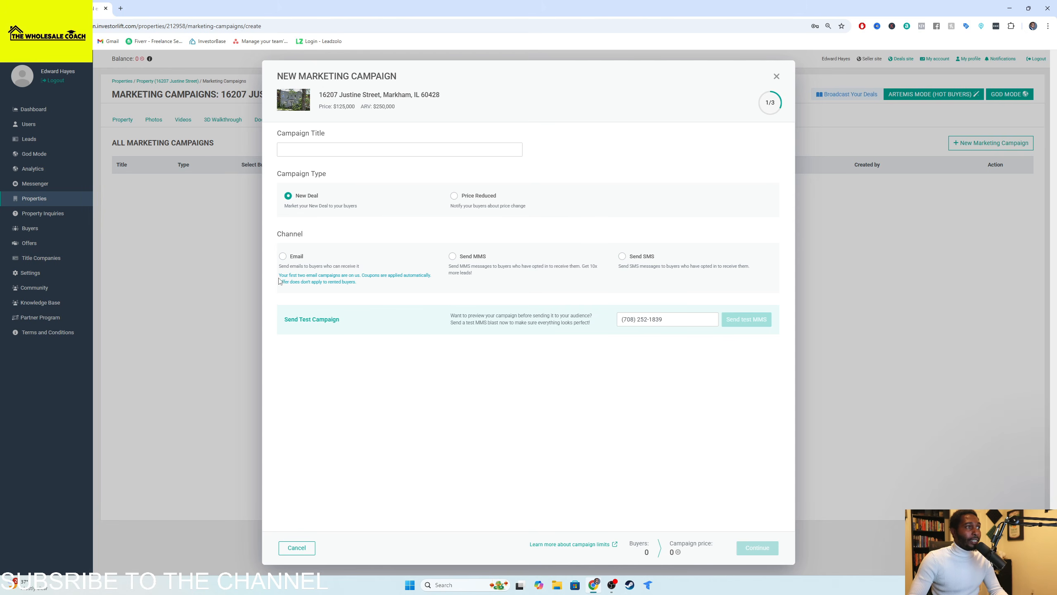
left_click_drag(279, 281, 434, 284)
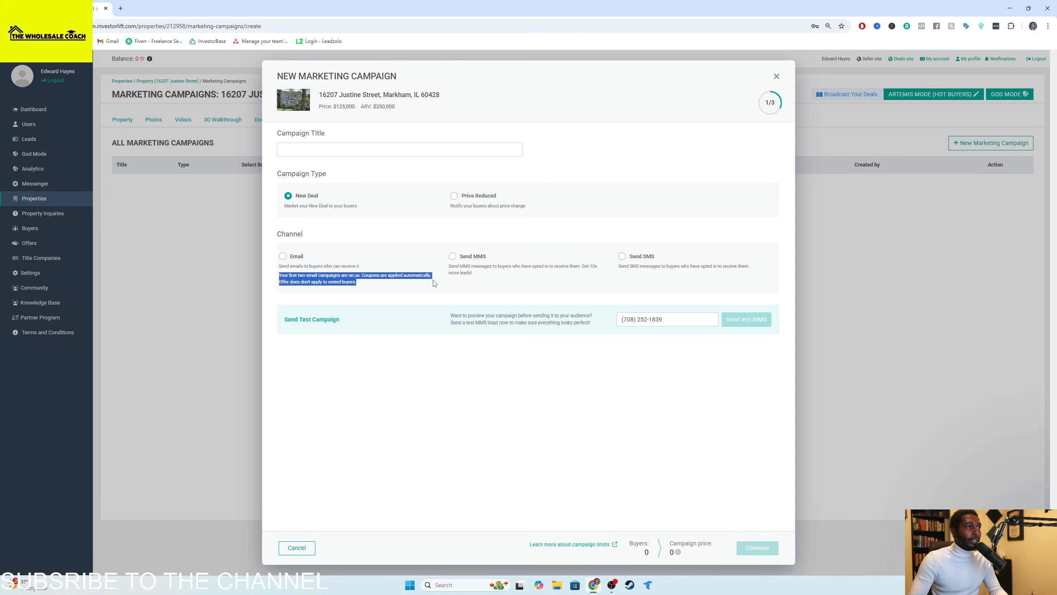
left_click(402, 290)
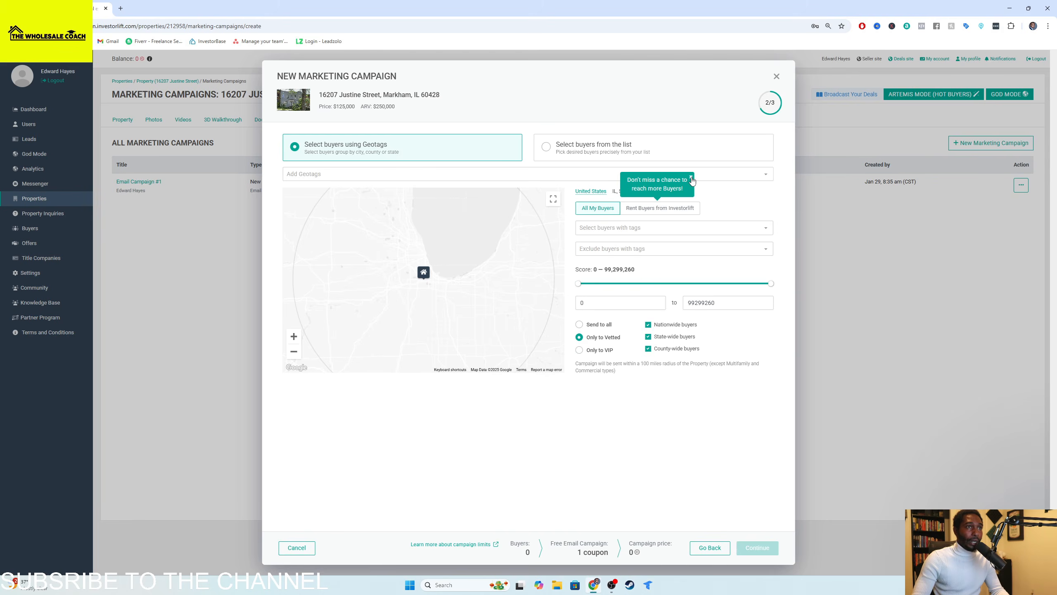
Rent buyers from Investorlift for the email campaign and add Cook County (IL) as its geotag.
left_click(691, 179)
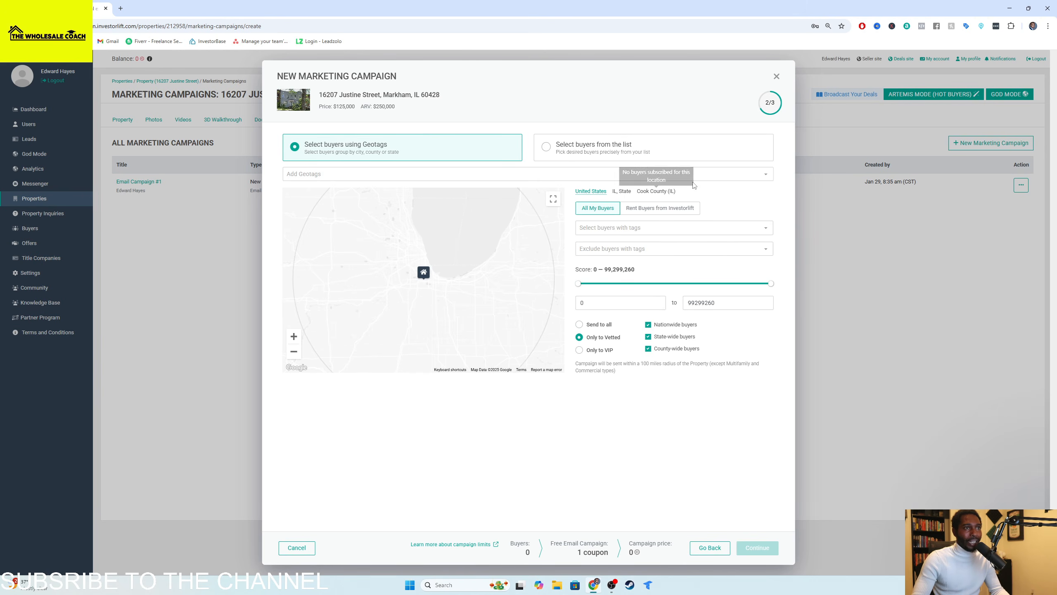
left_click(686, 214)
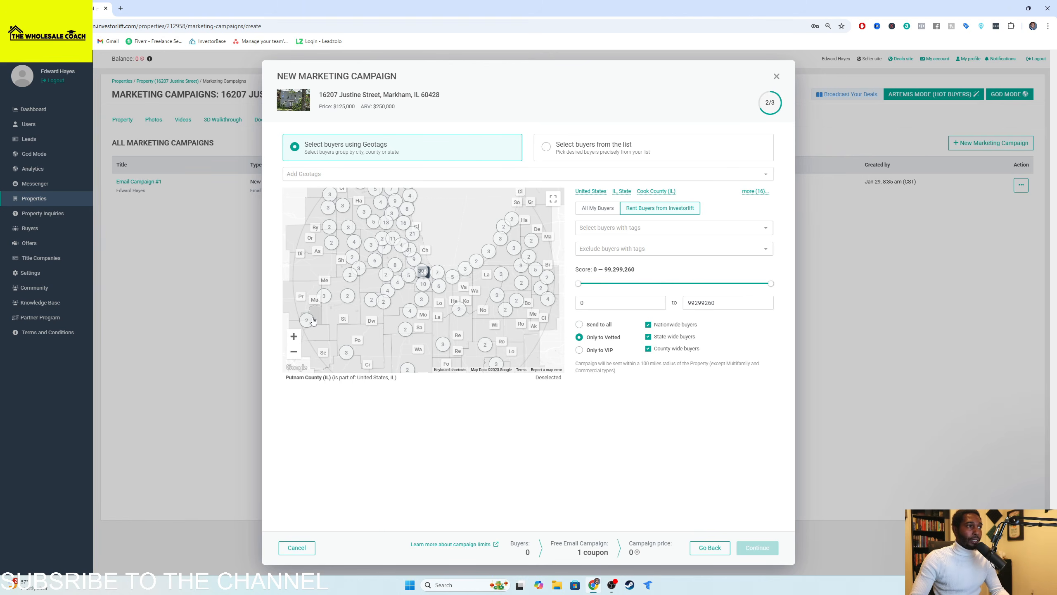
scroll(427, 270, "up", 1)
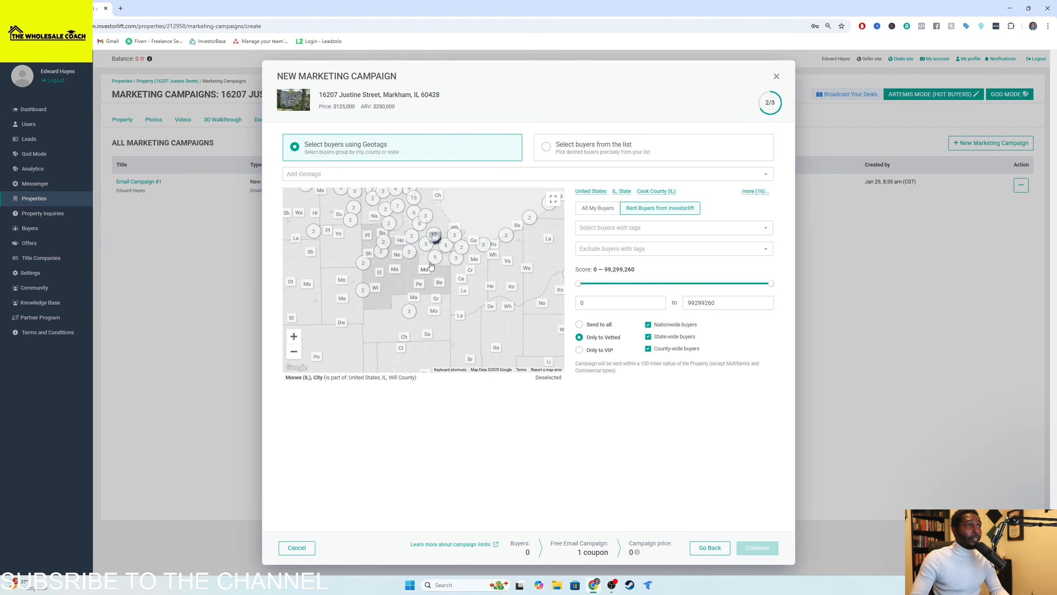
left_click(444, 229)
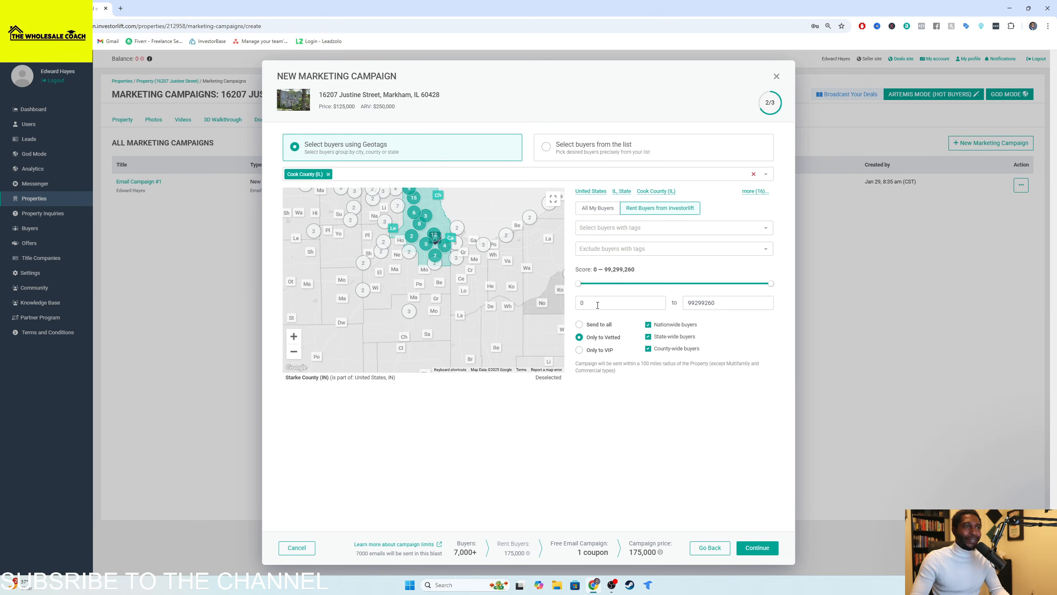
Limit the email campaign's audience to VIP buyers only and exclude buyers tagged Daisy chainer.
left_click(599, 353)
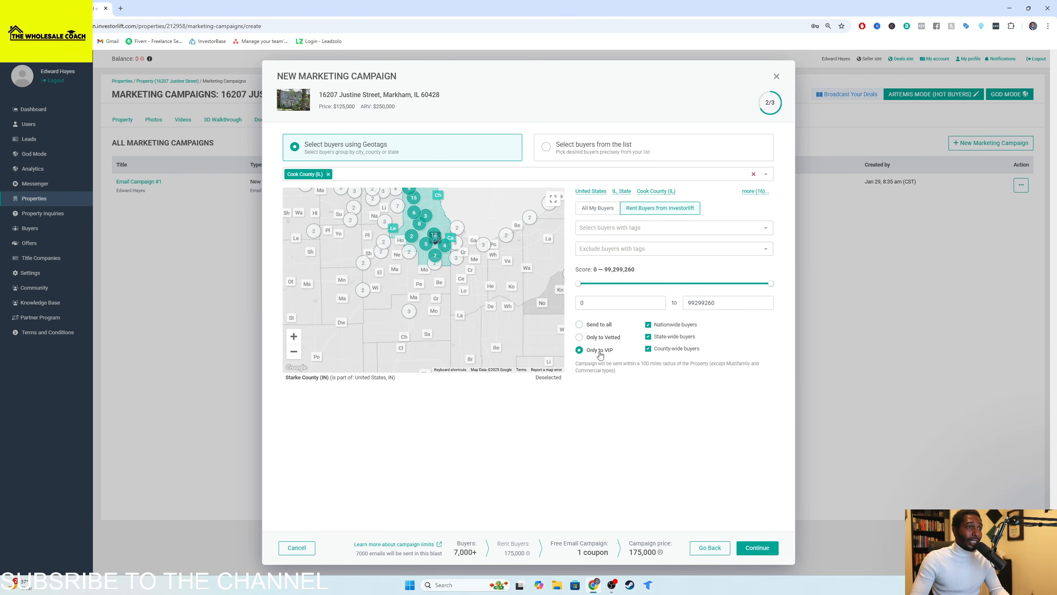
left_click(599, 304)
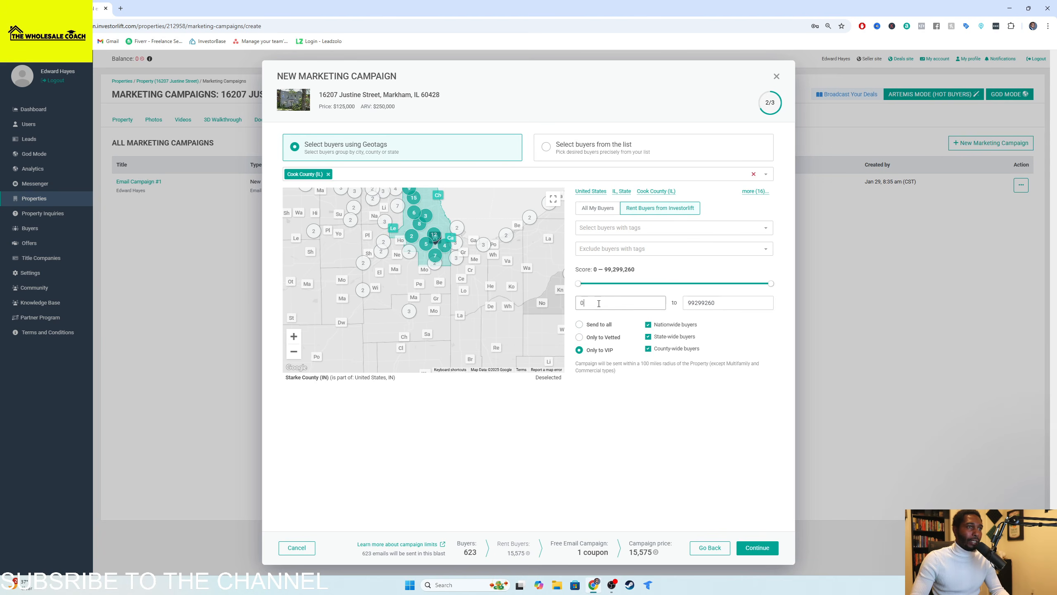
left_click(604, 249)
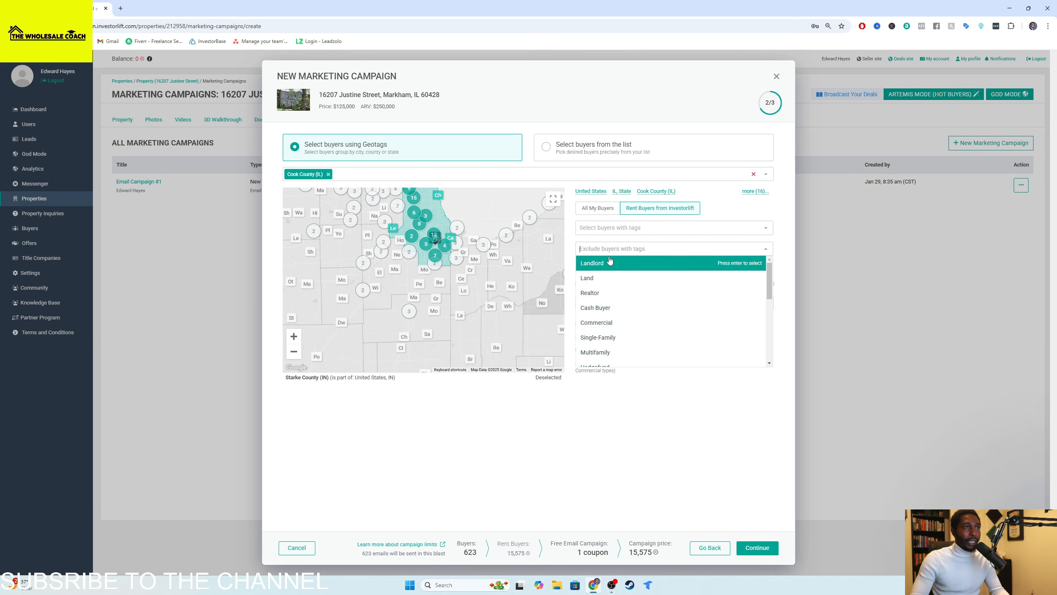
scroll(620, 275, "down", 5)
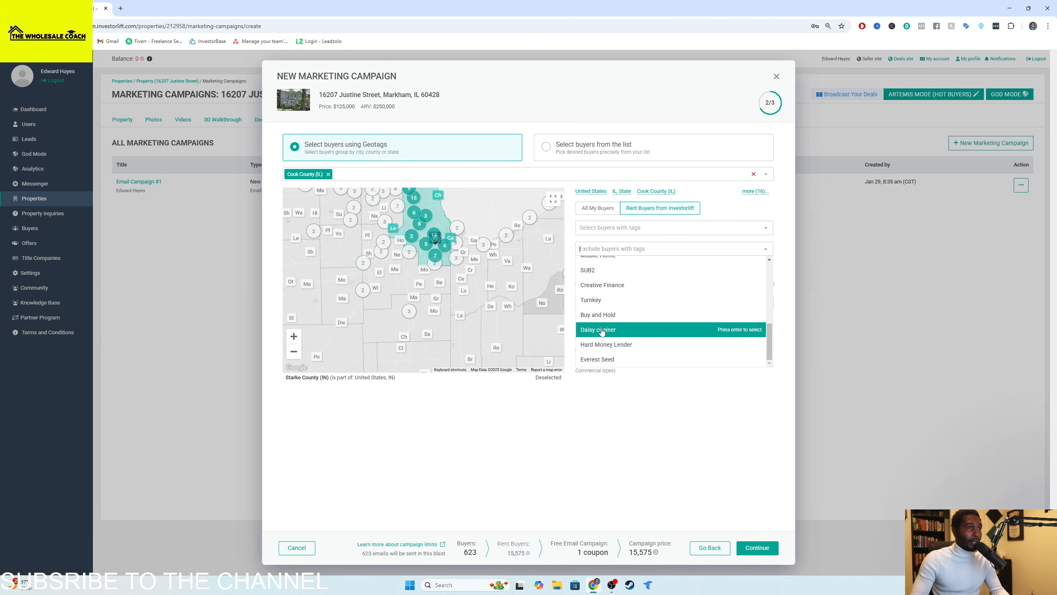
left_click(601, 329)
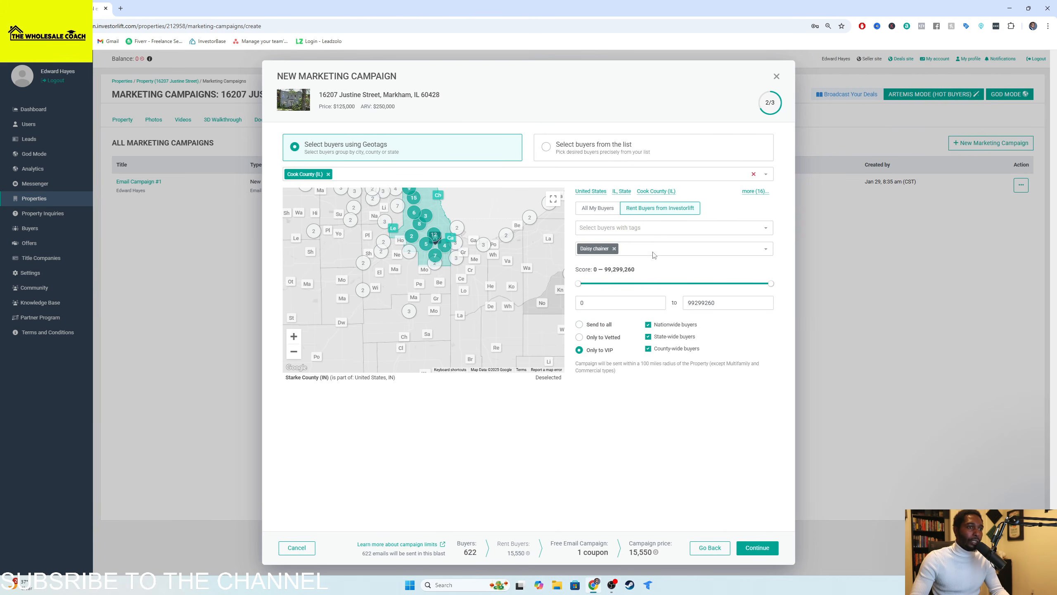
Set the minimum buyer score for the email campaign to 10000.
double_click(610, 302)
type("1")
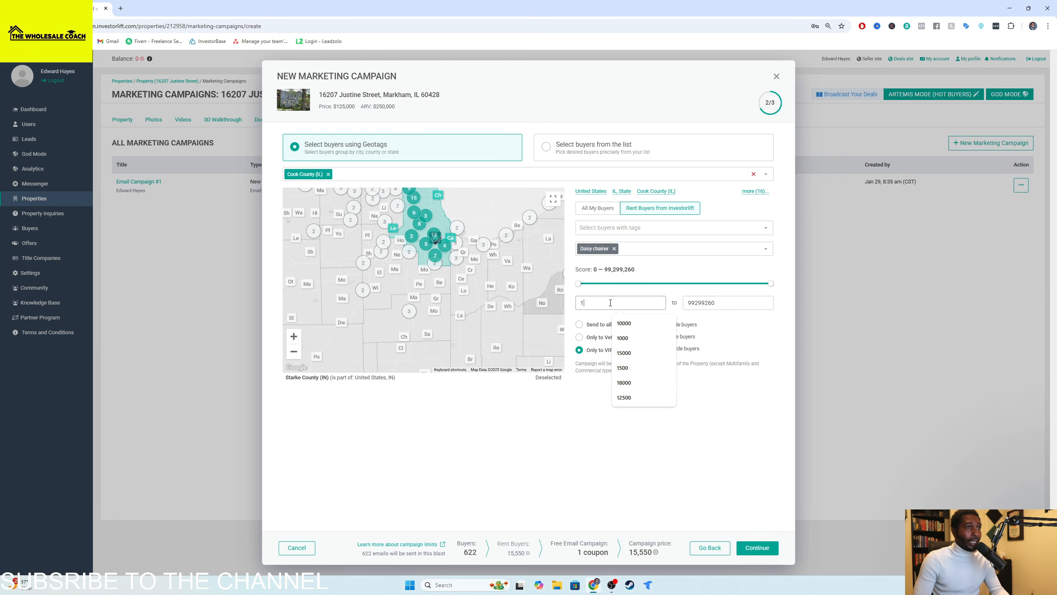
type("0000")
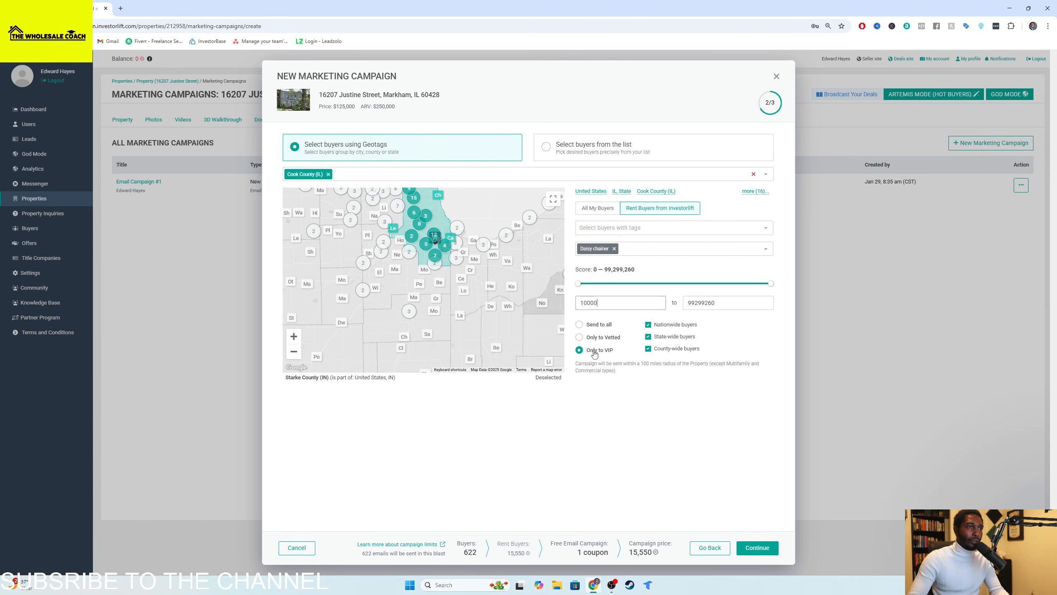
left_click(627, 392)
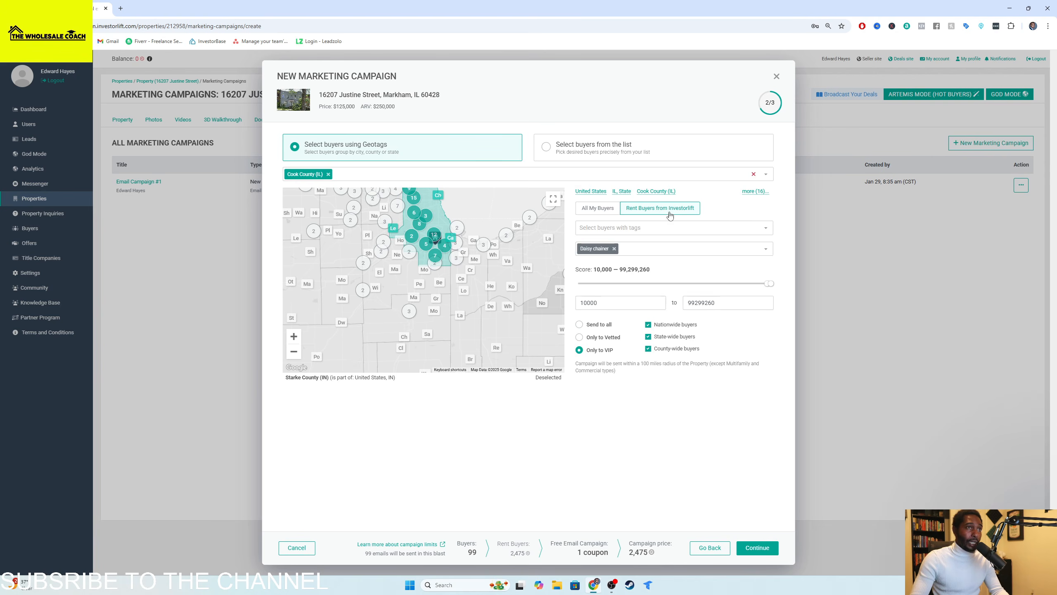
Review the email campaign summary, look at the scheduled start option, and close the campaign without creating it.
left_click(757, 549)
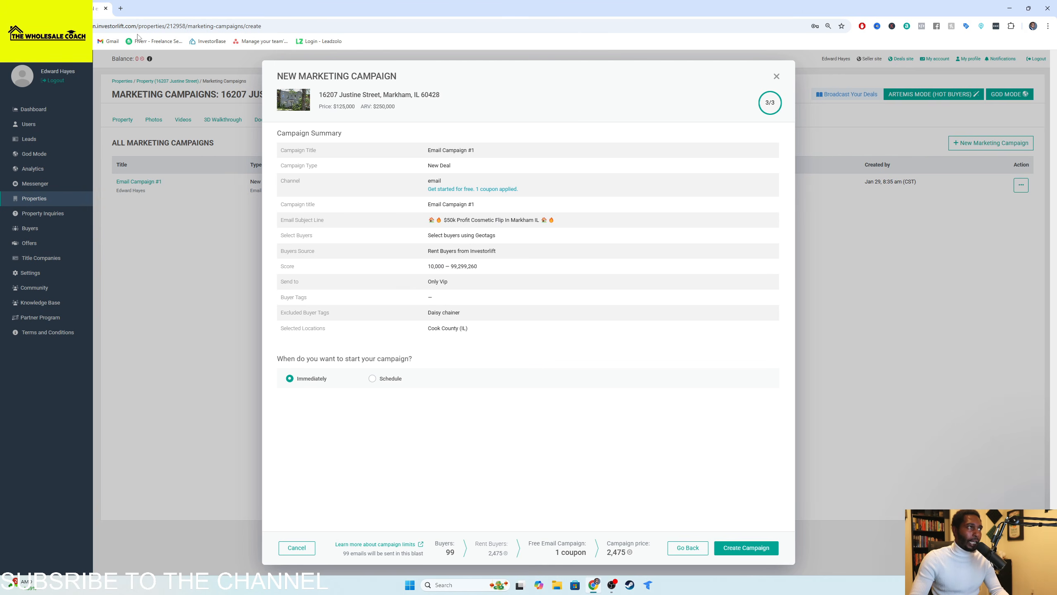
left_click(372, 378)
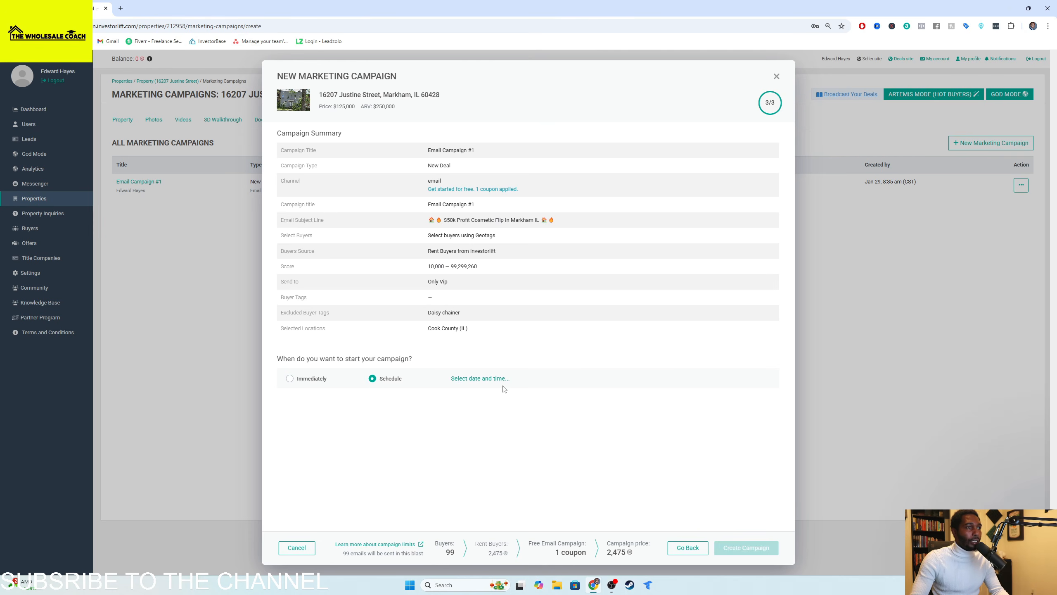
left_click(485, 382)
left_click(545, 388)
left_click(776, 78)
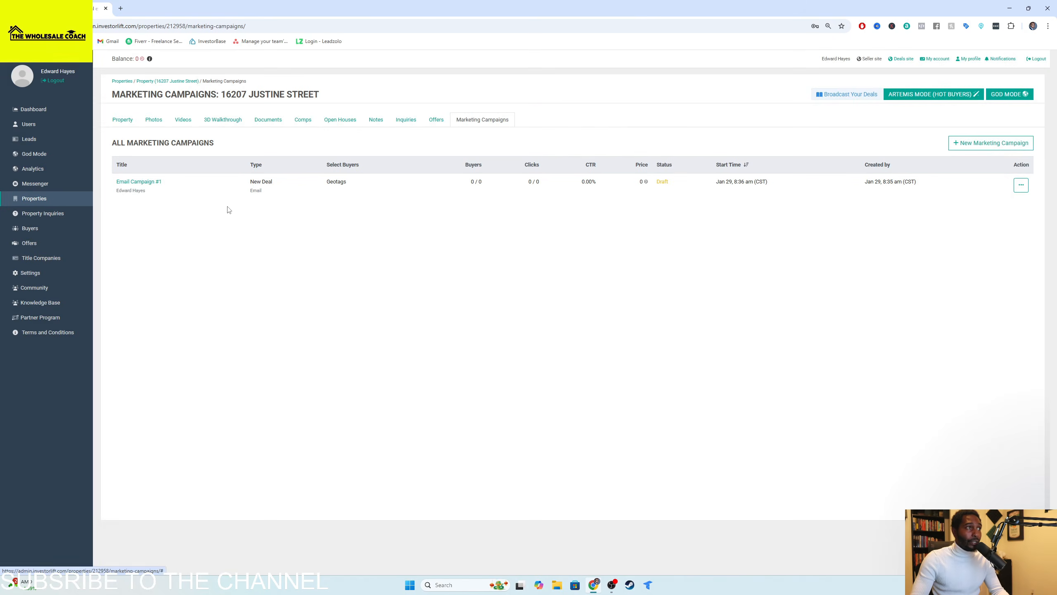
Start another New Deal marketing campaign with Send MMS as its channel and proceed to buyer selection.
left_click(967, 145)
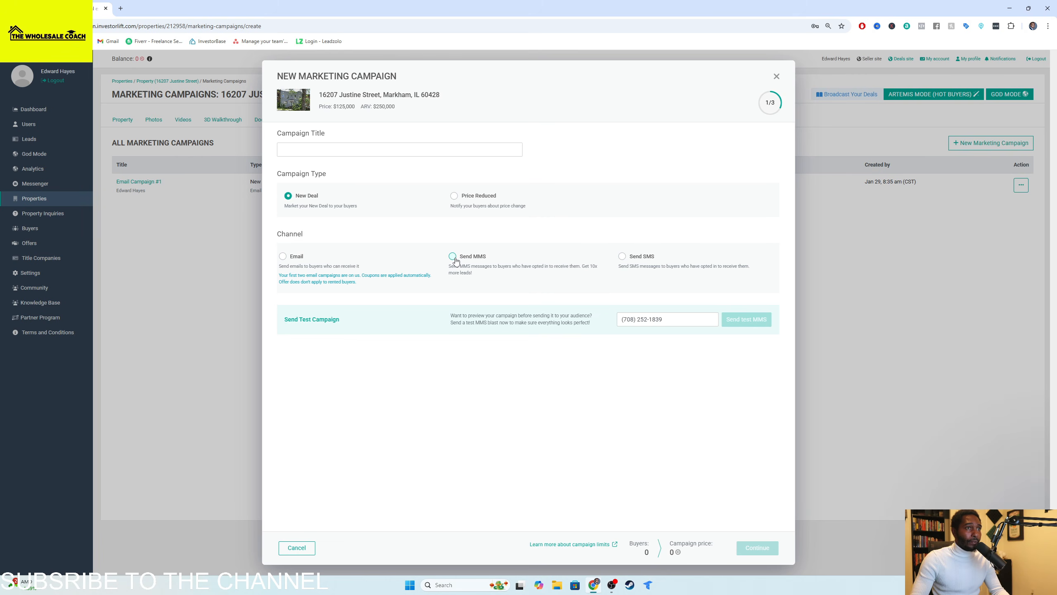
left_click(454, 257)
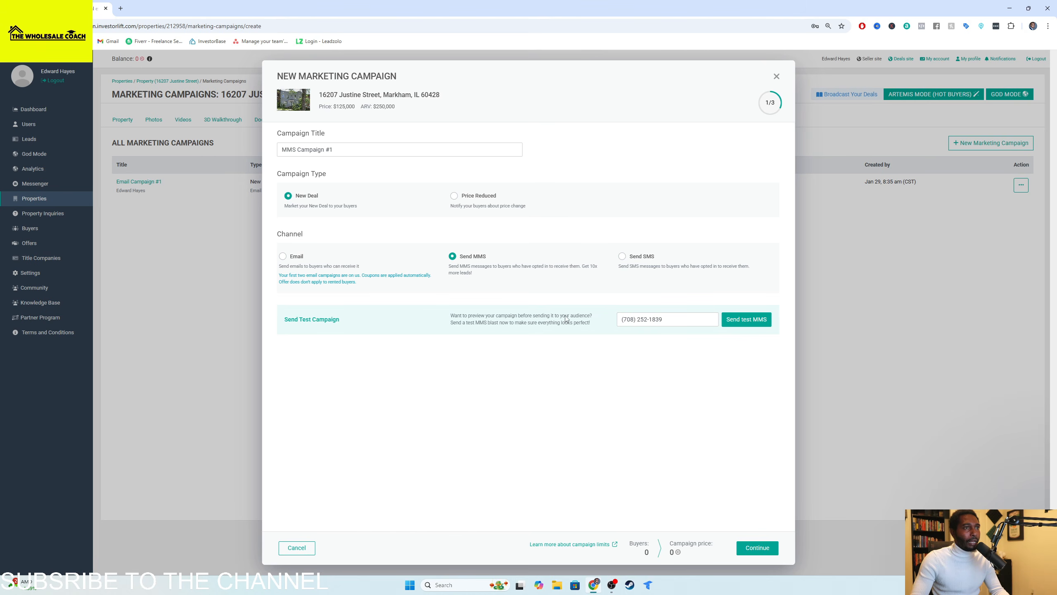
left_click(751, 552)
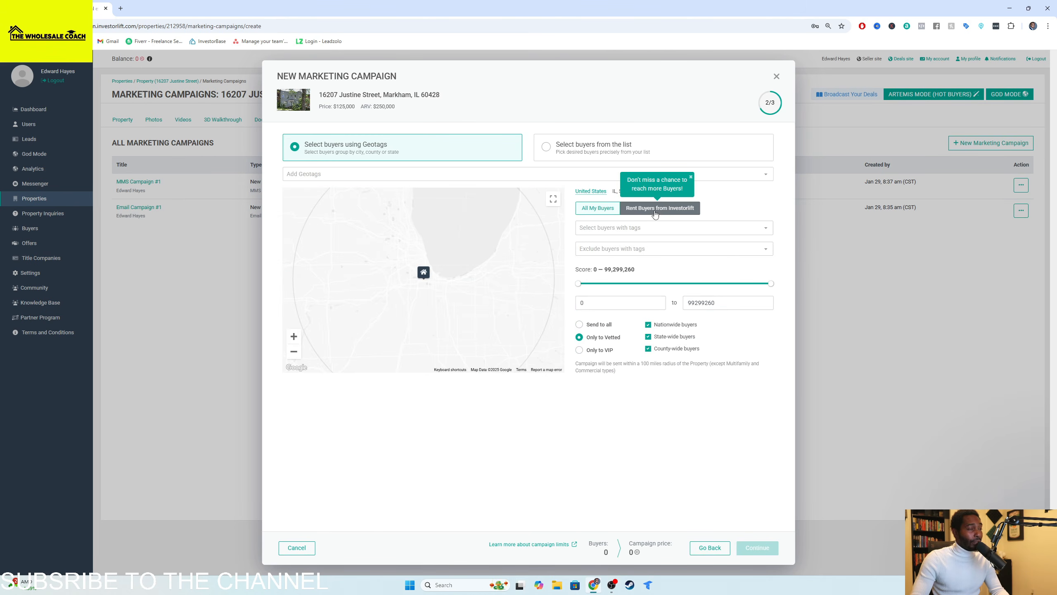
Target the MMS campaign at VIP-only buyers rented from Investorlift in Cook County (IL).
left_click(633, 215)
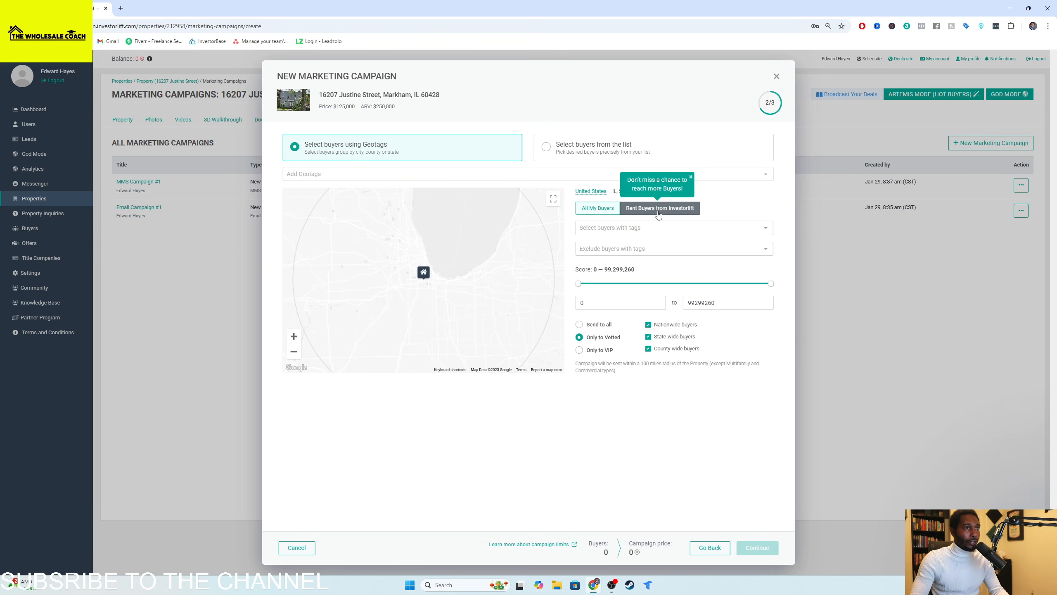
left_click(596, 351)
left_click(691, 177)
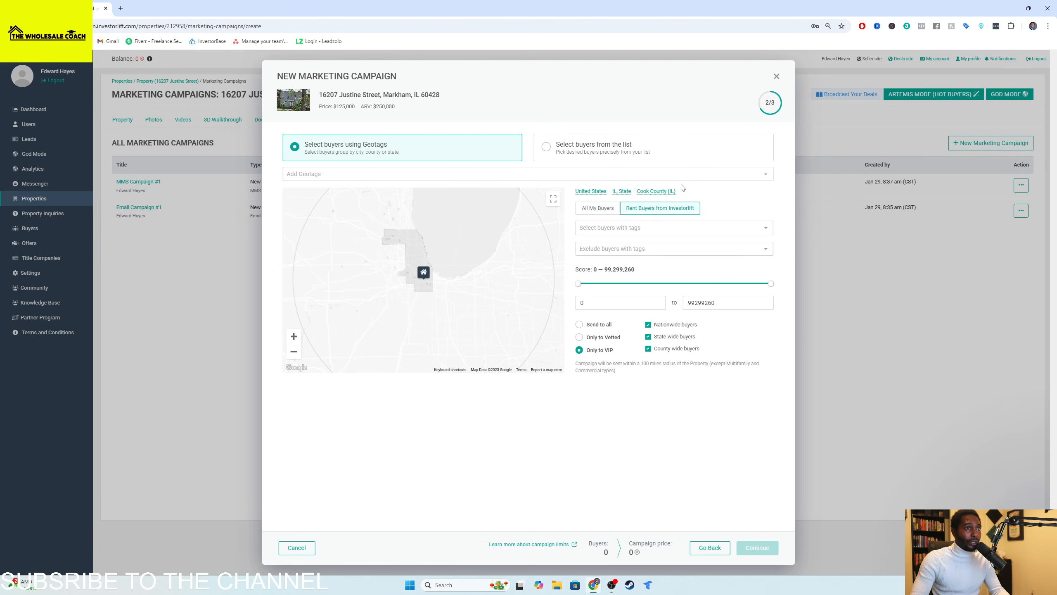
left_click(651, 192)
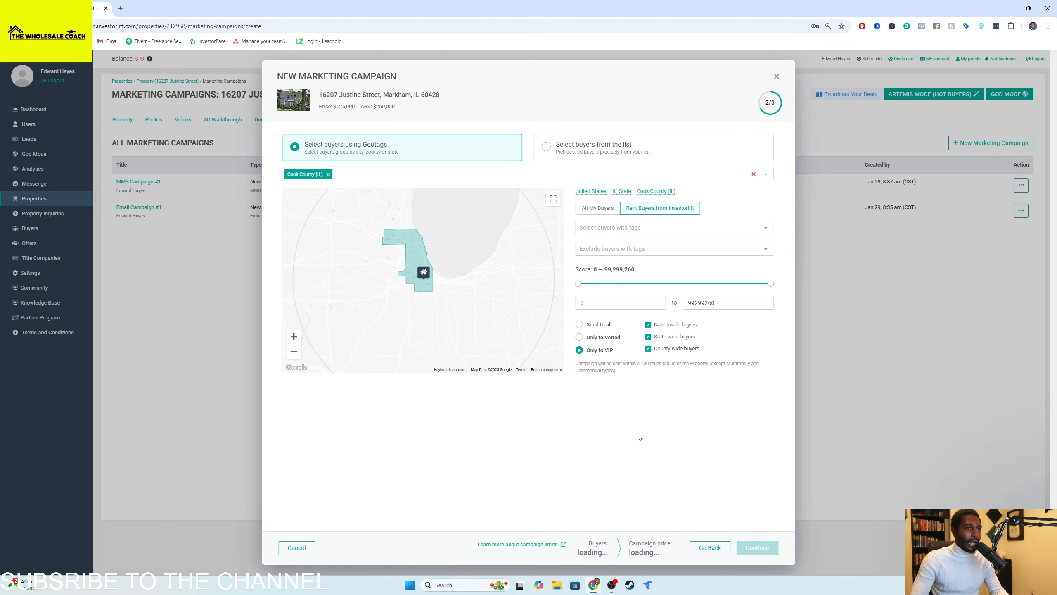
Exclude buyers tagged Daisy chainer from the MMS campaign and set the minimum buyer score to 10000.
double_click(627, 305)
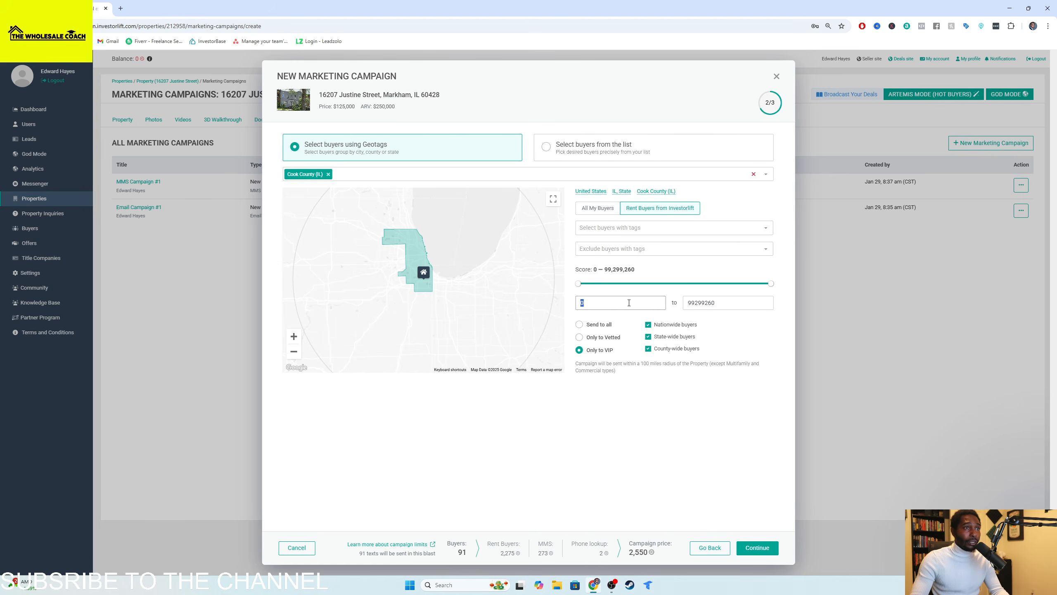
left_click(640, 250)
scroll(633, 300, "down", 3)
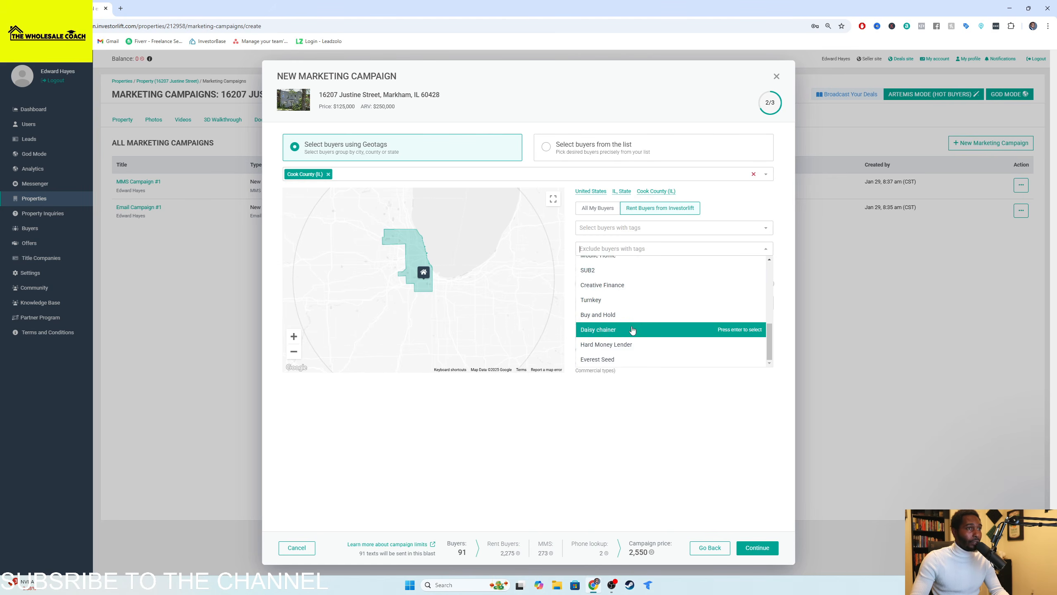
left_click(625, 308)
double_click(625, 307)
type("10")
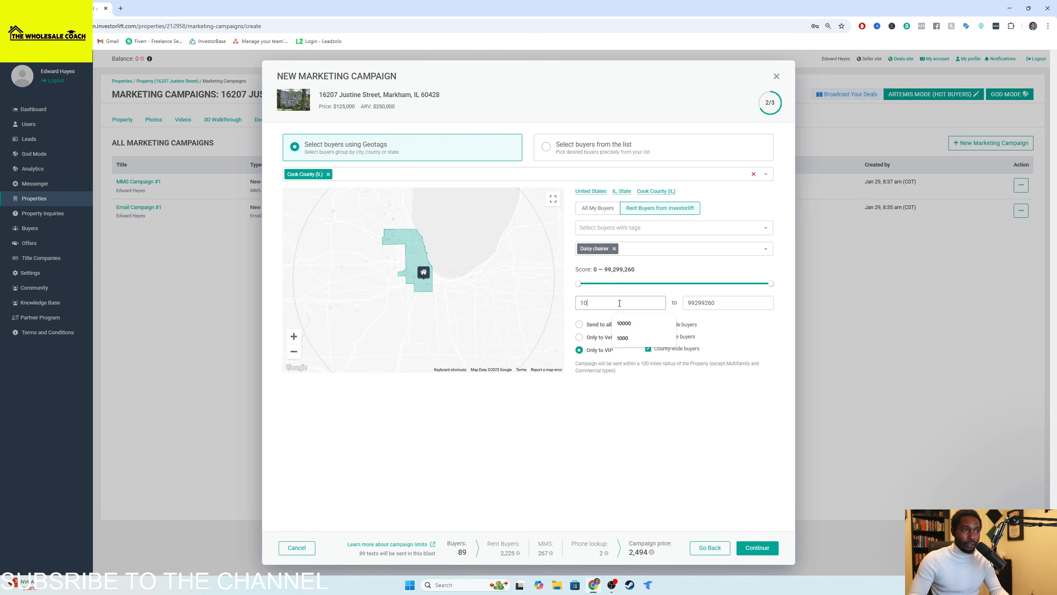
type("000")
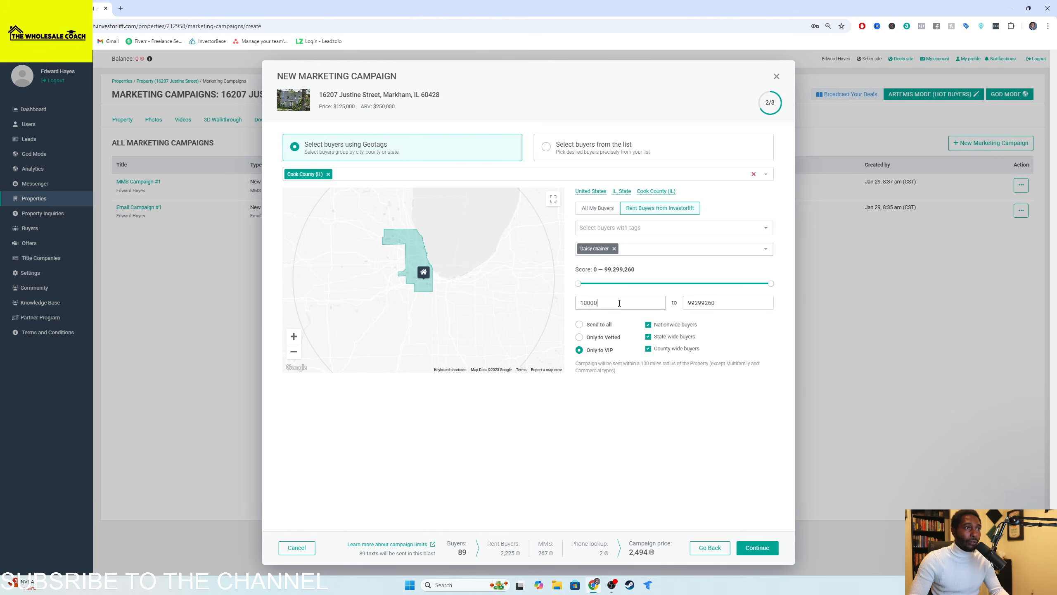
left_click(614, 409)
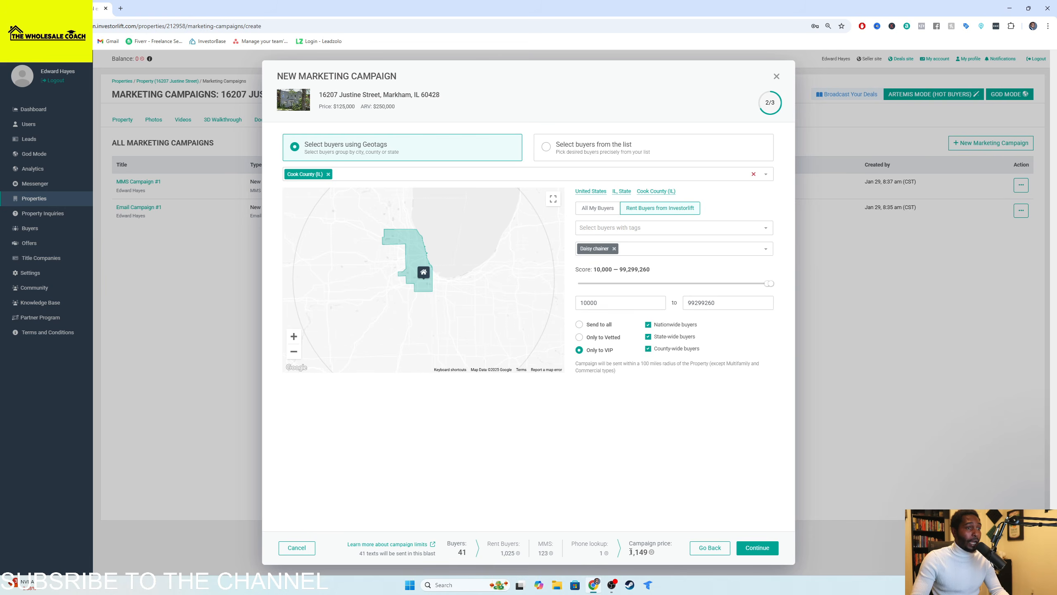
Check the MMS campaign's price, review its summary, and close the campaign without creating it.
left_click_drag(630, 553, 659, 555)
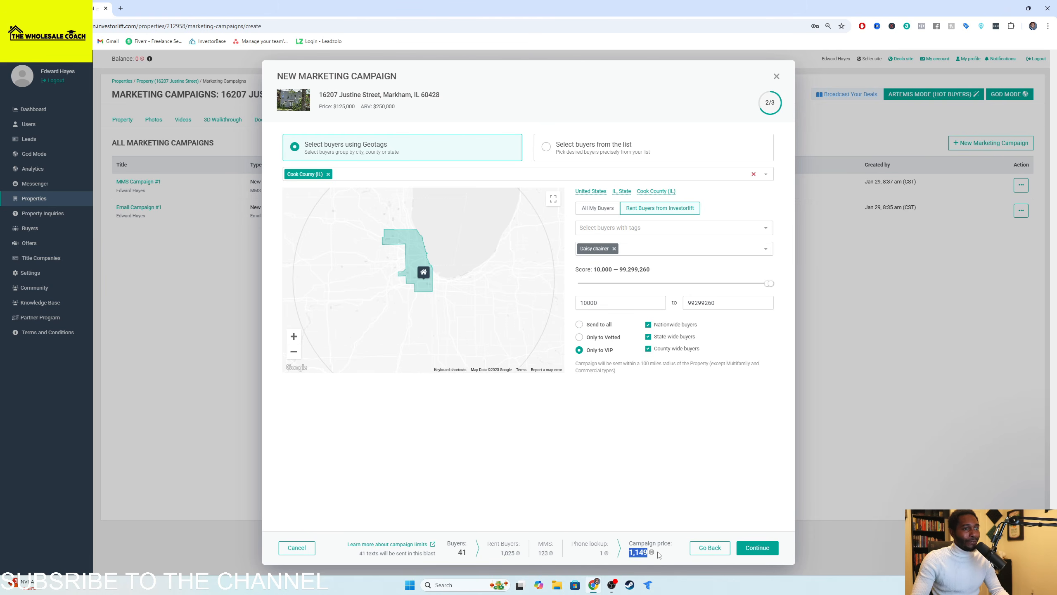
left_click(754, 548)
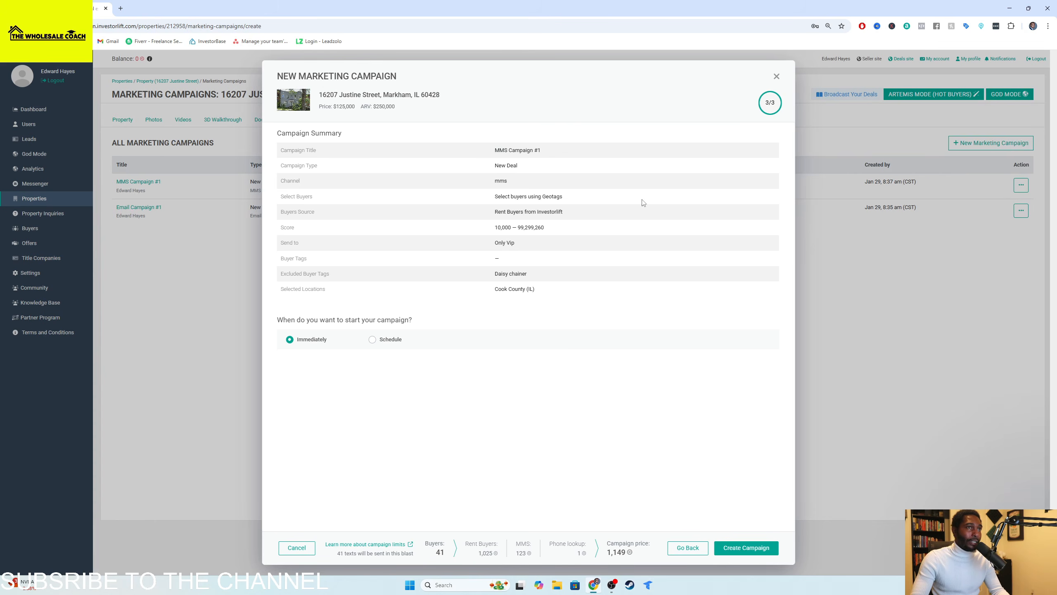
left_click(777, 75)
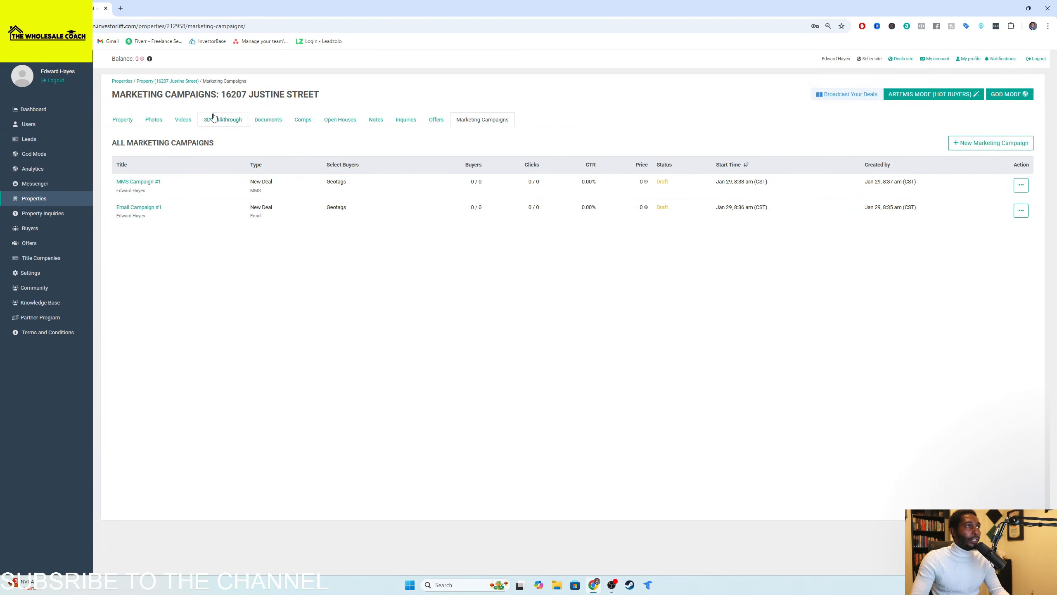
Open the Investorlift Credits FAQ from the account balance information.
mouse_move(149, 58)
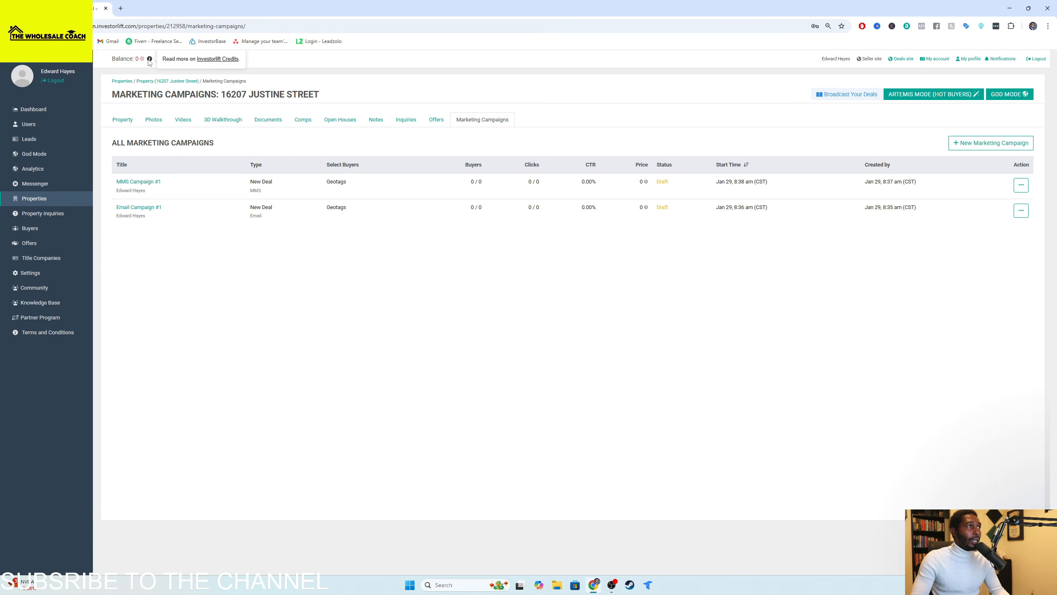
left_click(208, 61)
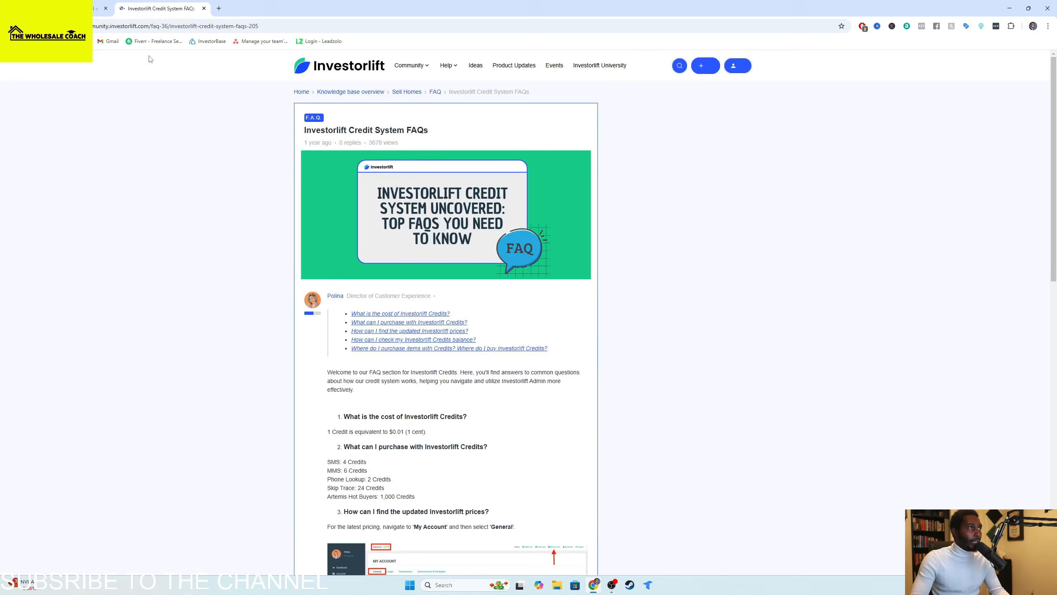
Read what SMS, MMS and other purchases cost in the credit FAQ and return to the property's marketing campaigns.
scroll(403, 352, "down", 3)
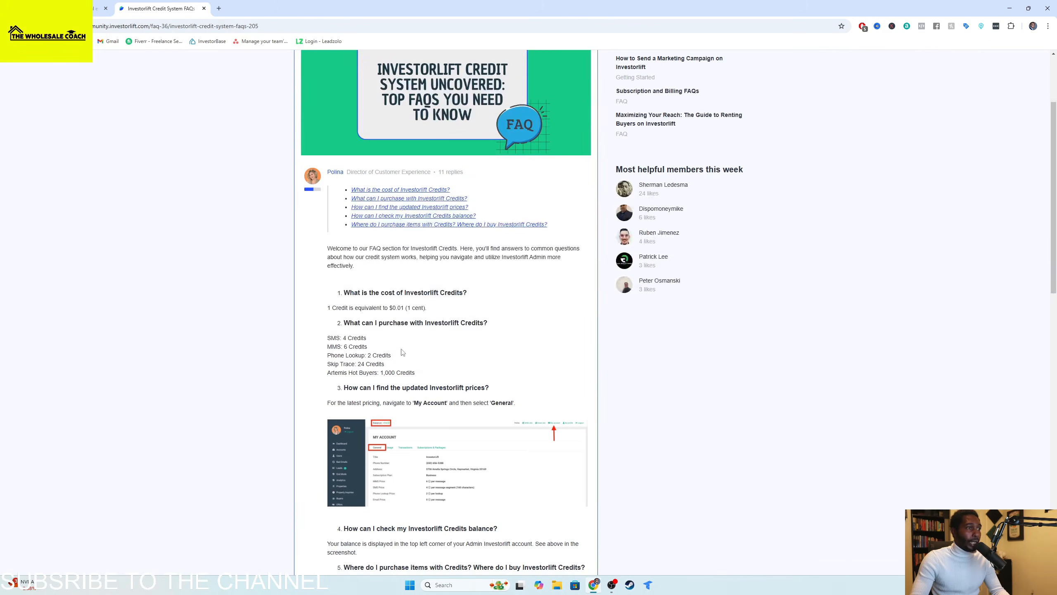
left_click(336, 344)
left_click(100, 8)
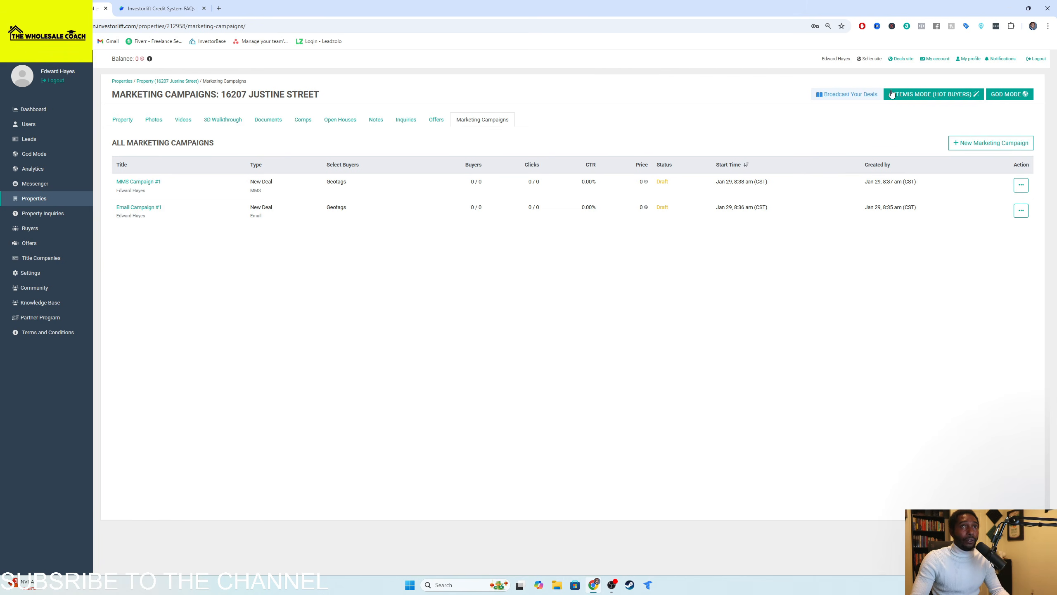
Open the account's subscriptions and packages and examine the credit packages, including the 2,500-credit package and its price.
left_click(938, 59)
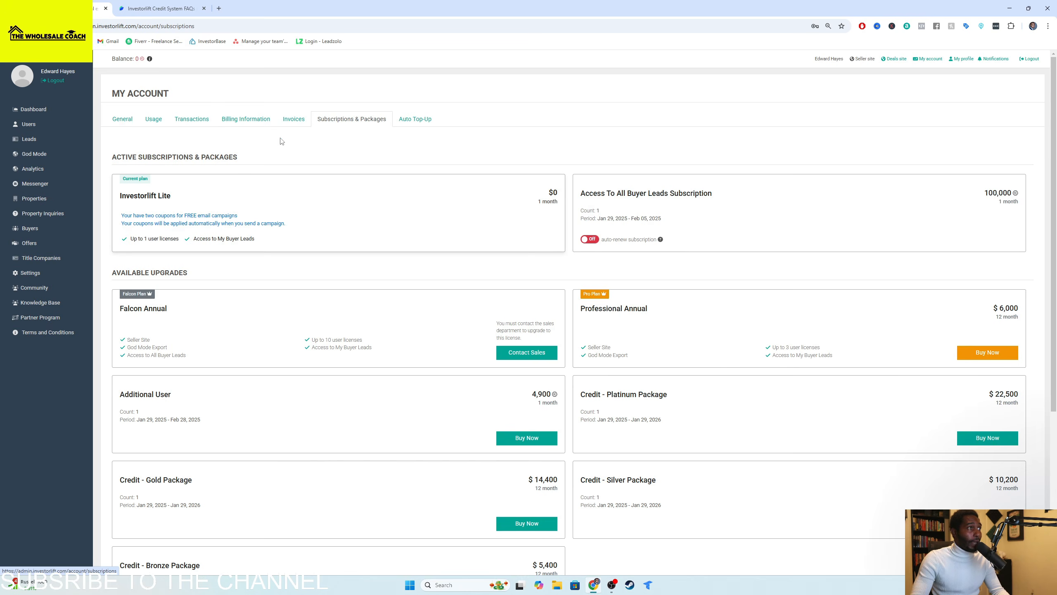
scroll(144, 214, "down", 5)
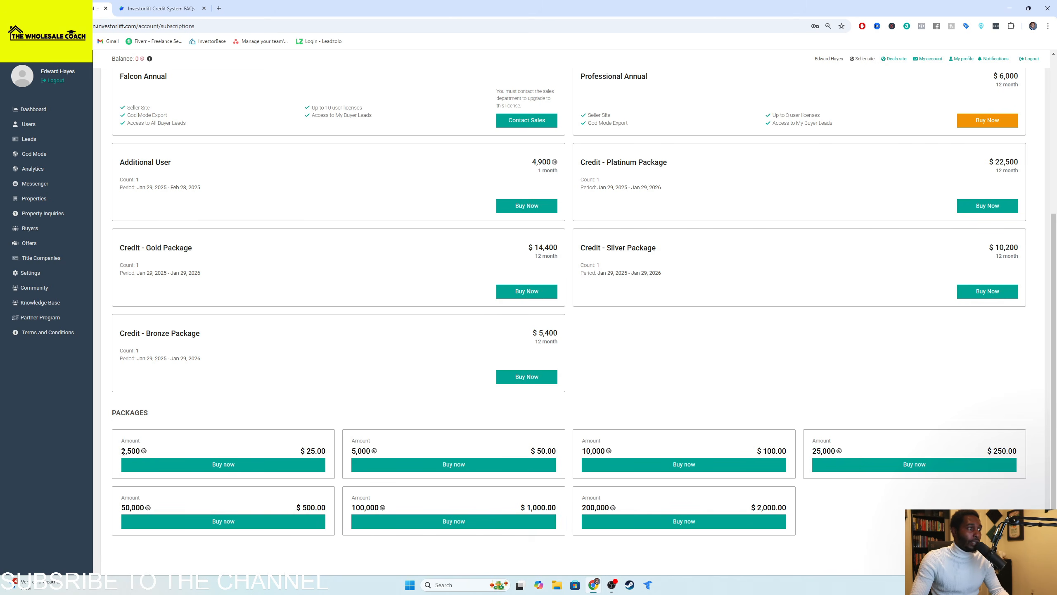
left_click_drag(124, 452, 141, 452)
left_click_drag(307, 452, 327, 456)
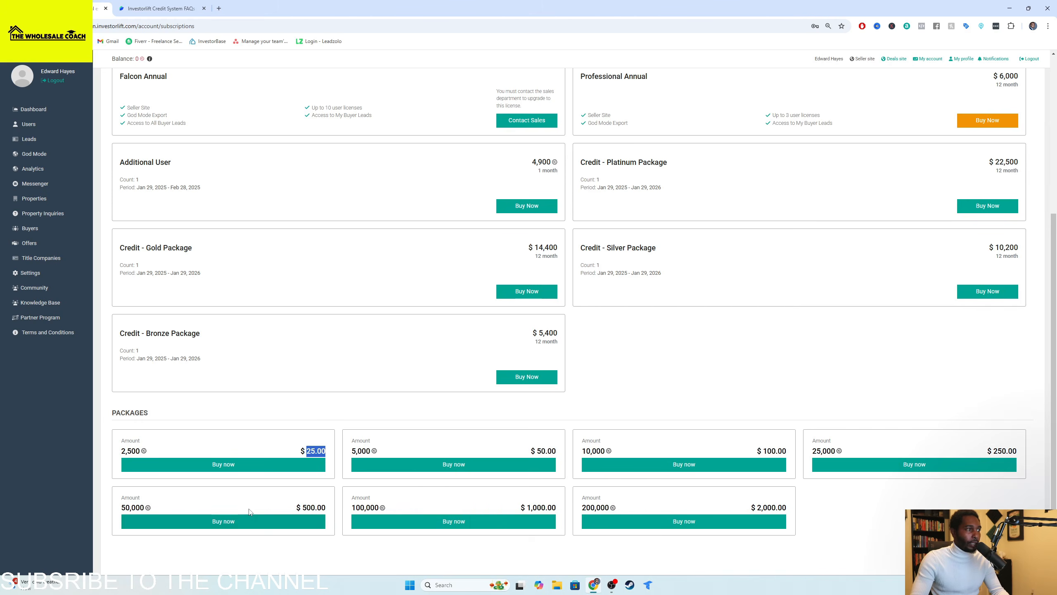
Check the buyers list, then open the Markham property from the properties list and view its published deal.
left_click(30, 228)
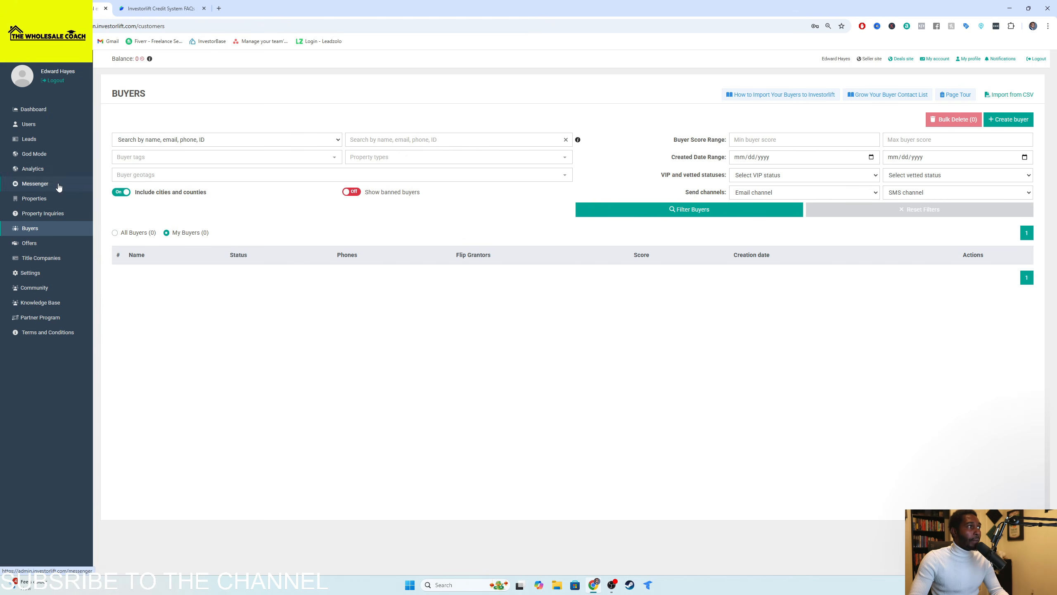
left_click(54, 198)
left_click(443, 186)
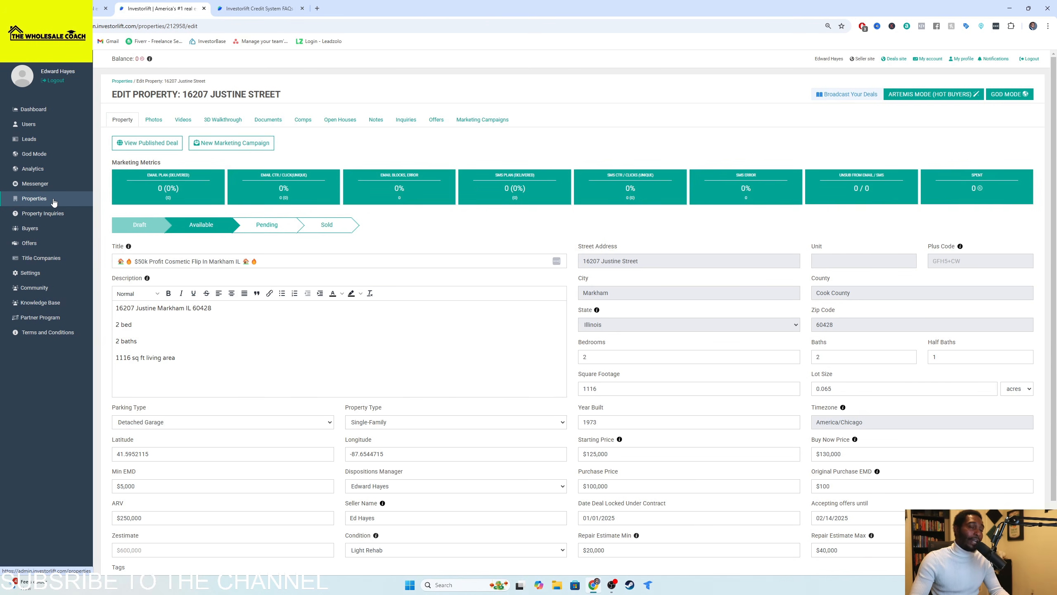
left_click(162, 144)
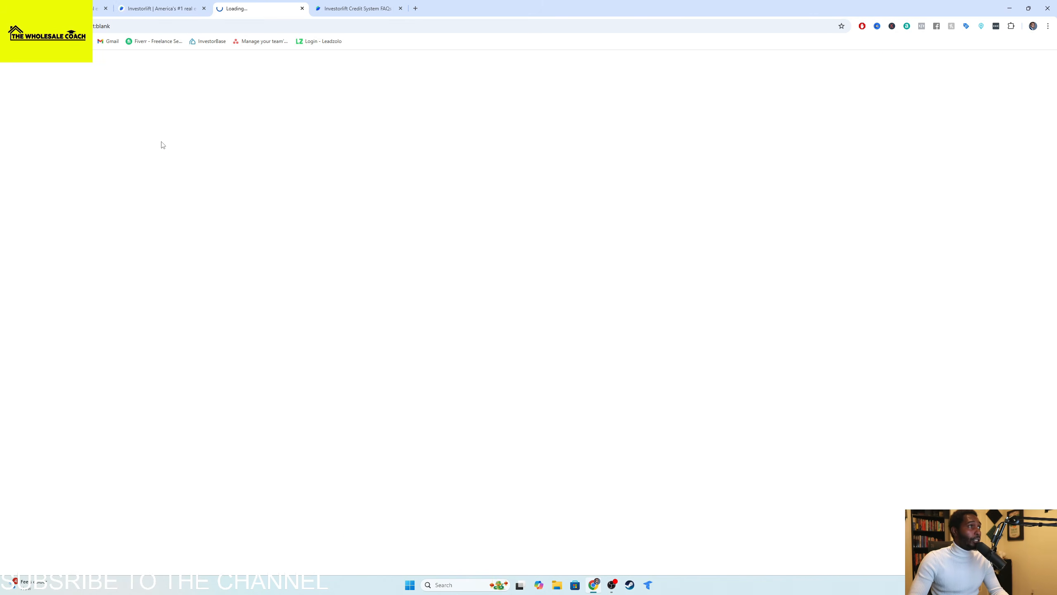
scroll(734, 363, "down", 5)
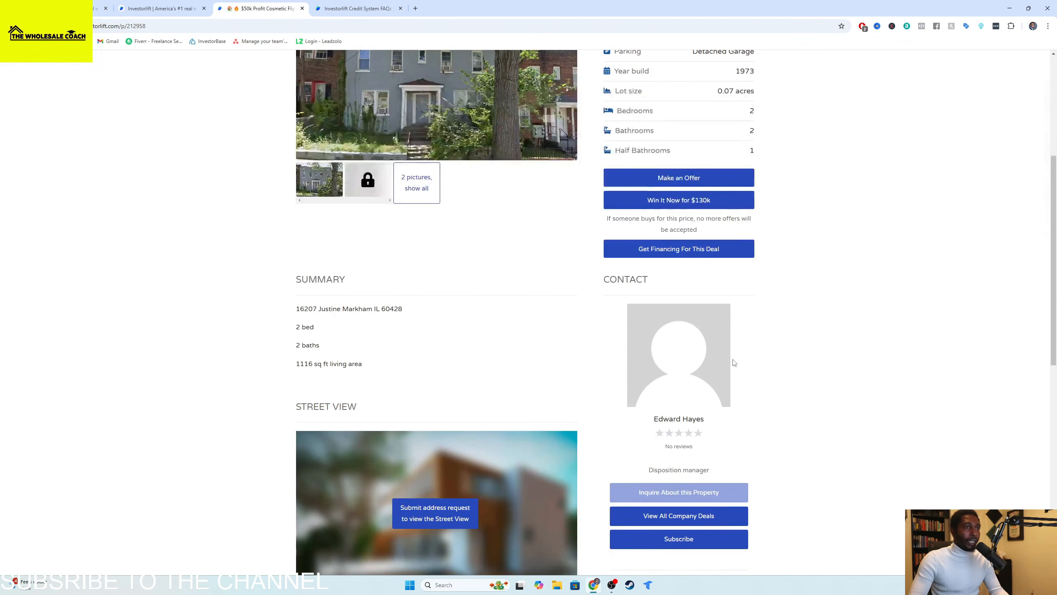
Review the published Markham listing's contact options, street view and location sections, summary, and offer options.
left_click(158, 9)
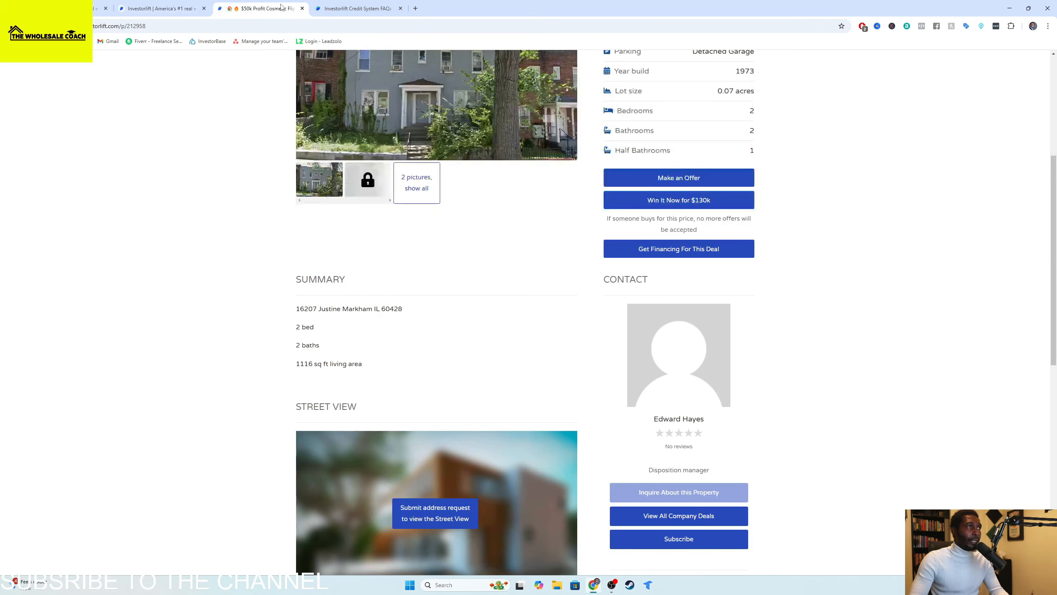
left_click(266, 8)
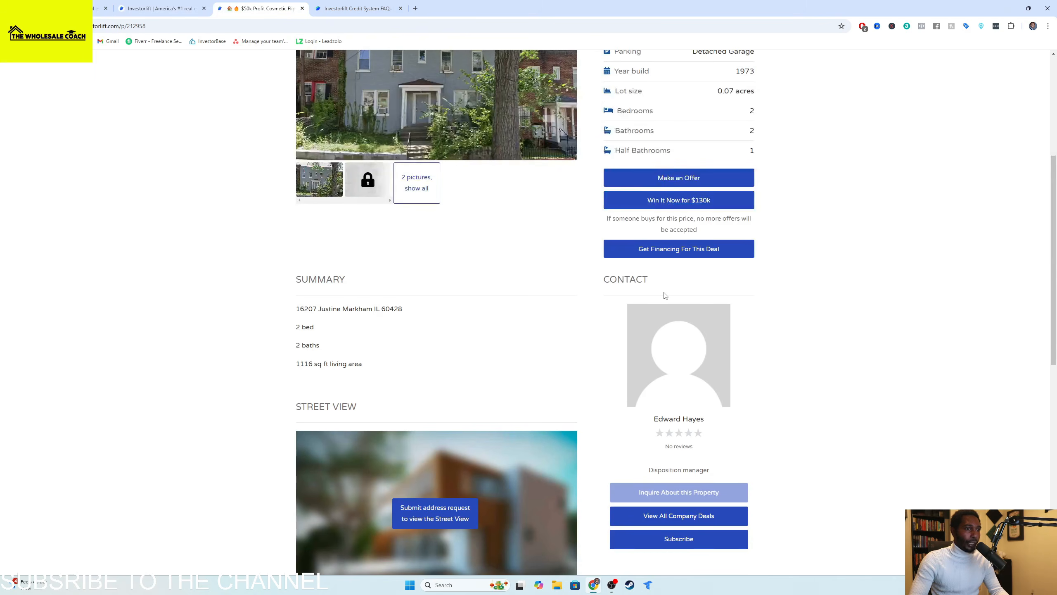
scroll(665, 295, "down", 8)
scroll(699, 317, "up", 3)
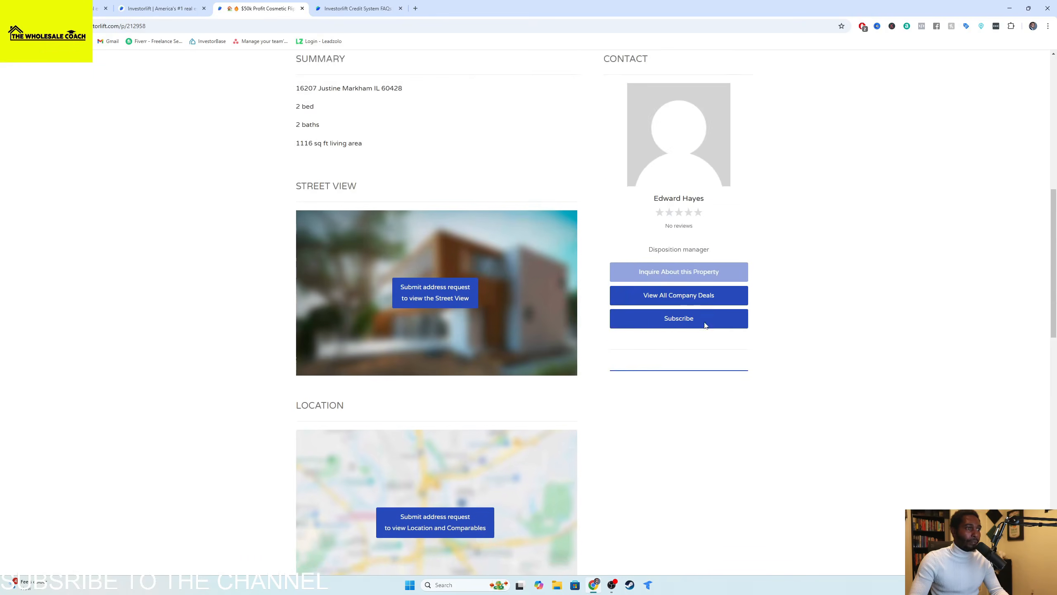
scroll(675, 326, "up", 4)
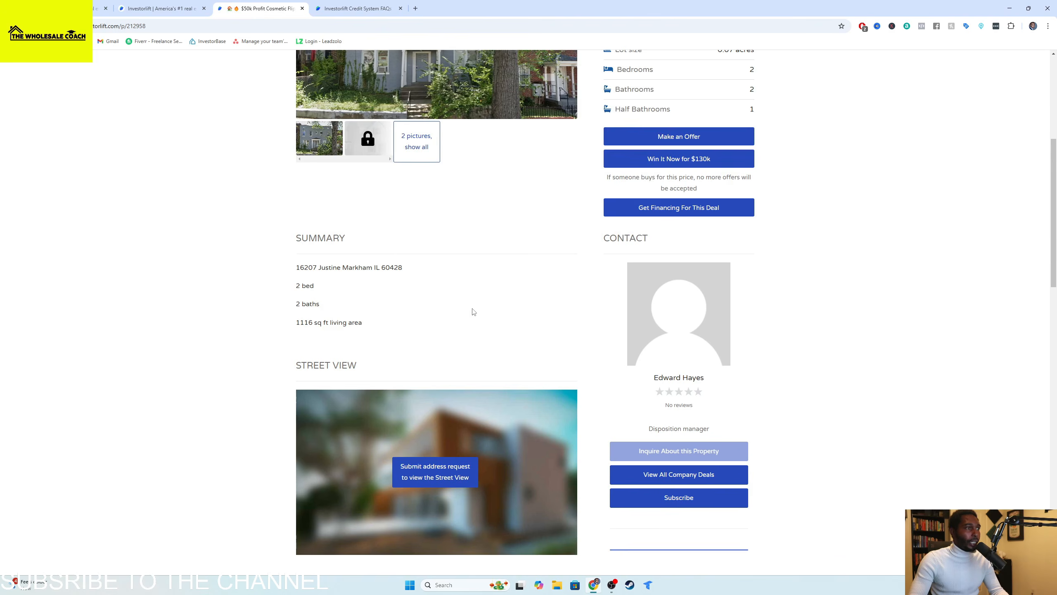
scroll(474, 309, "up", 5)
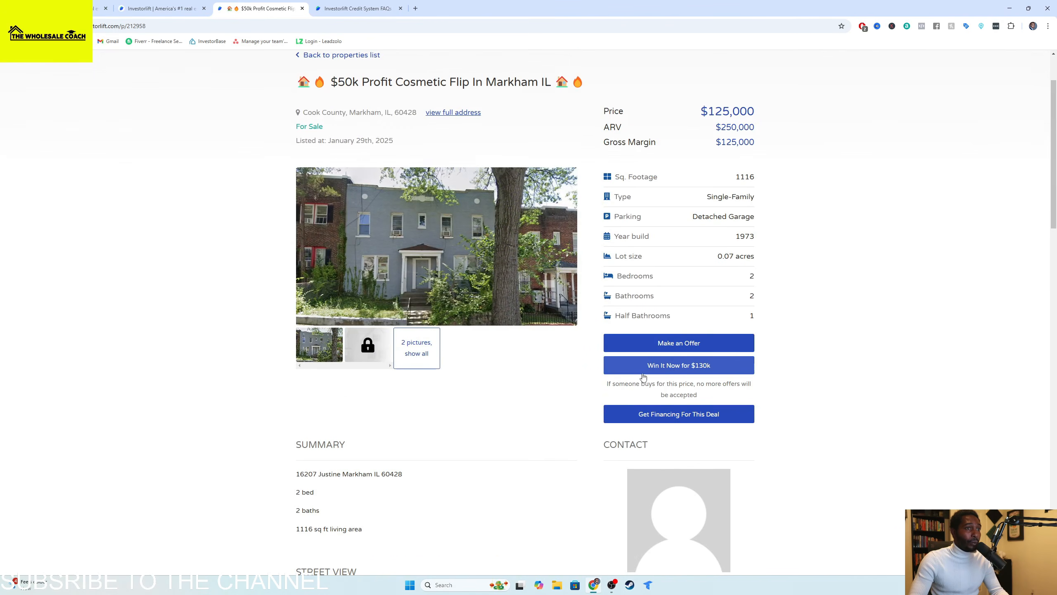
Compare the Buy Now Price in the property's edit form with the public listing's instant-purchase option.
key("ctrl+shift+Tab")
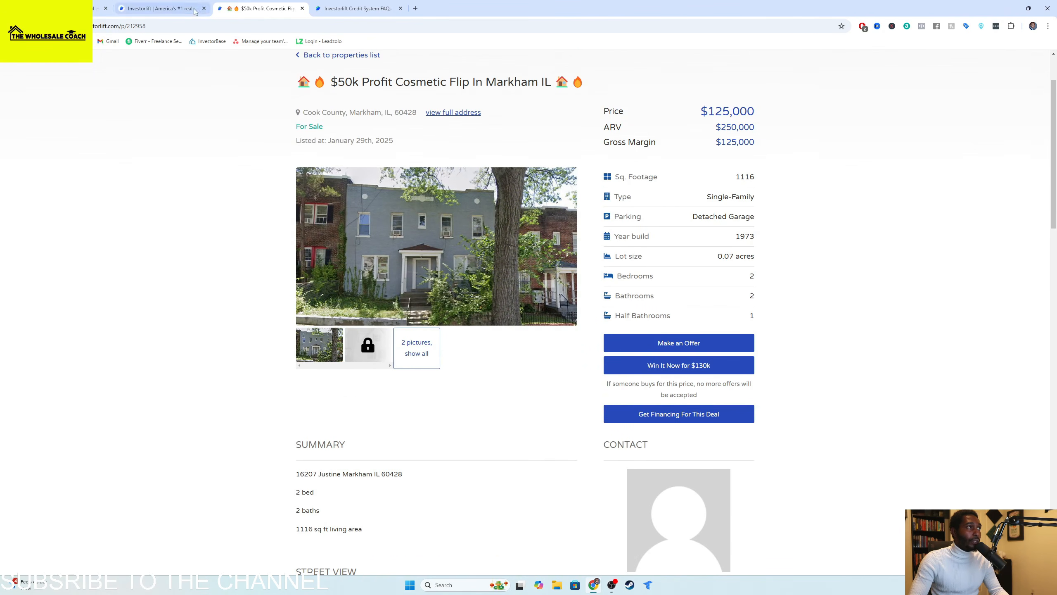
scroll(768, 437, "down", 2)
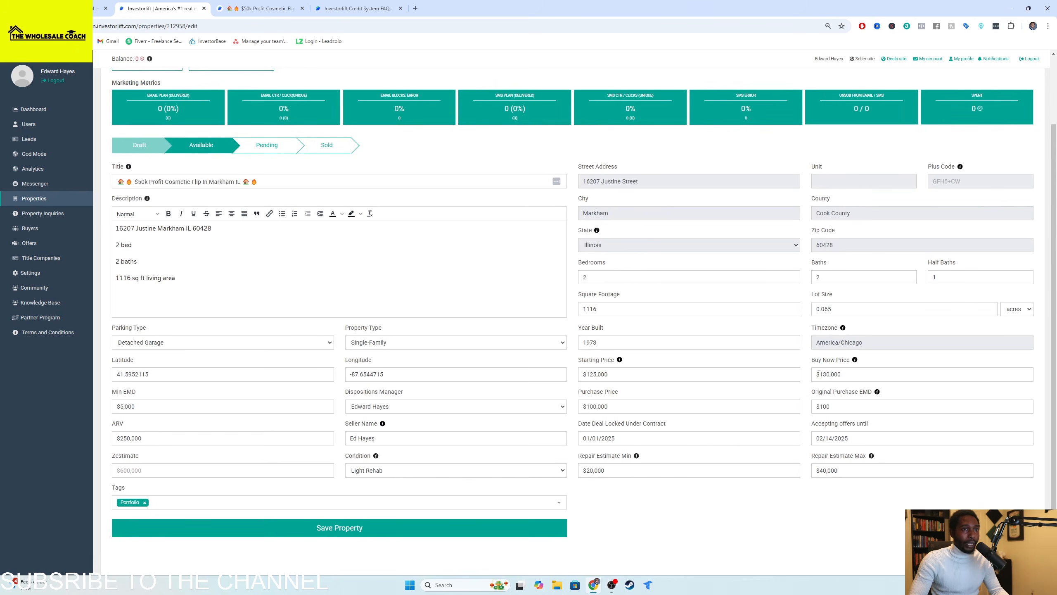
key("ctrl+Tab")
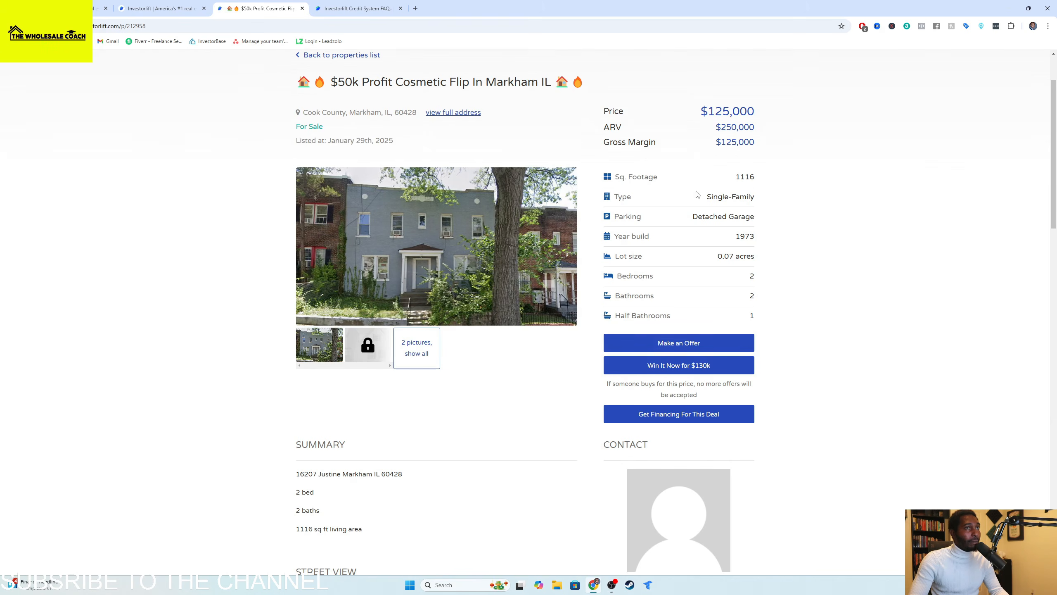
Return to the admin site and check the property inquiries and the offers received.
left_click(168, 9)
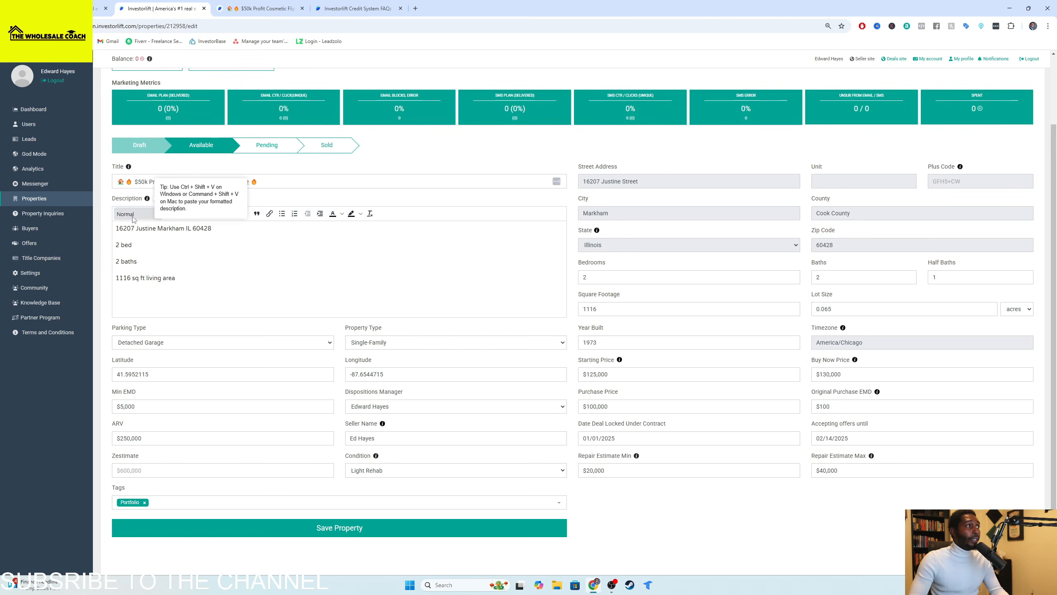
left_click(80, 219)
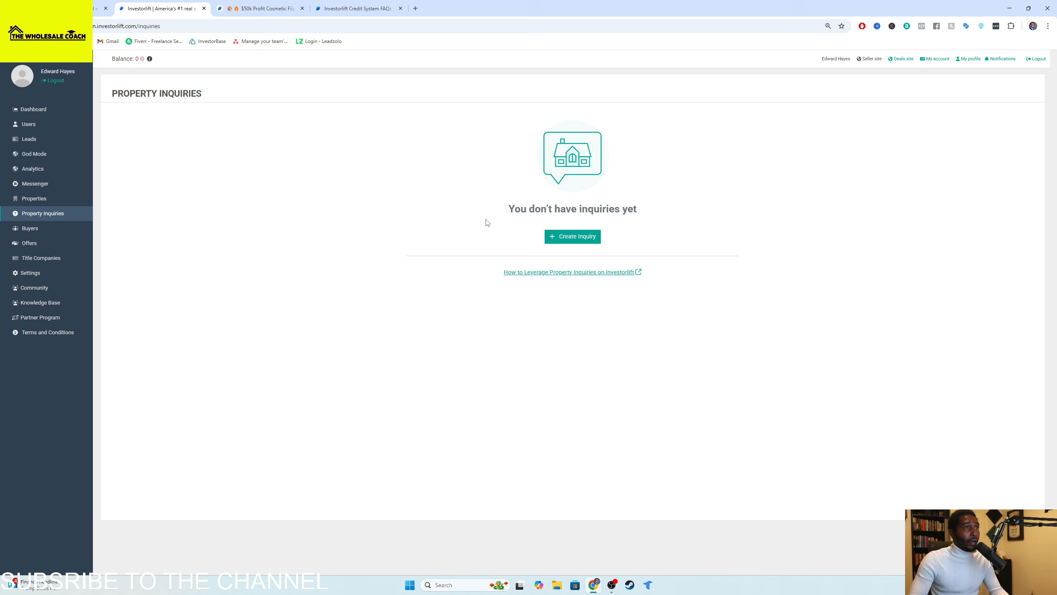
left_click(66, 243)
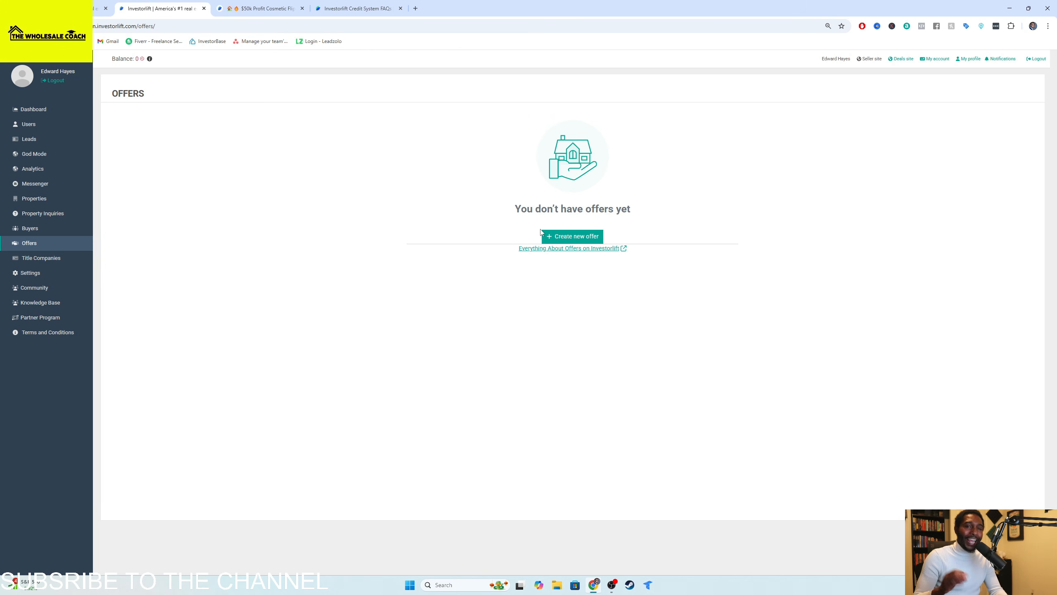
Open the investorlift.com marketplace in a new browser tab and sort its deals by Latest.
left_click(274, 9)
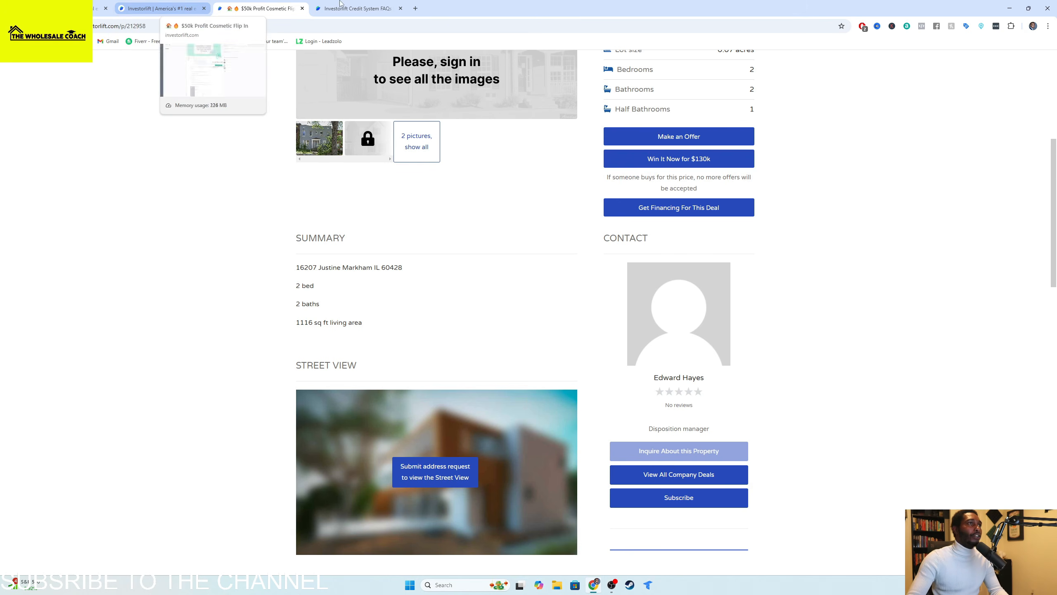
left_click(416, 8)
type("investorlift.com")
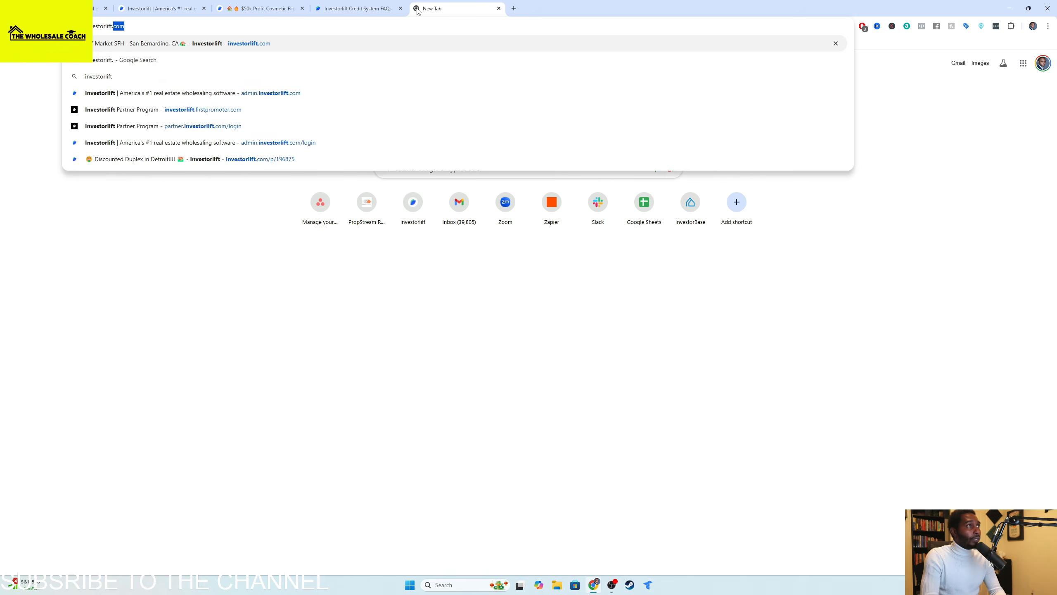
key("Return")
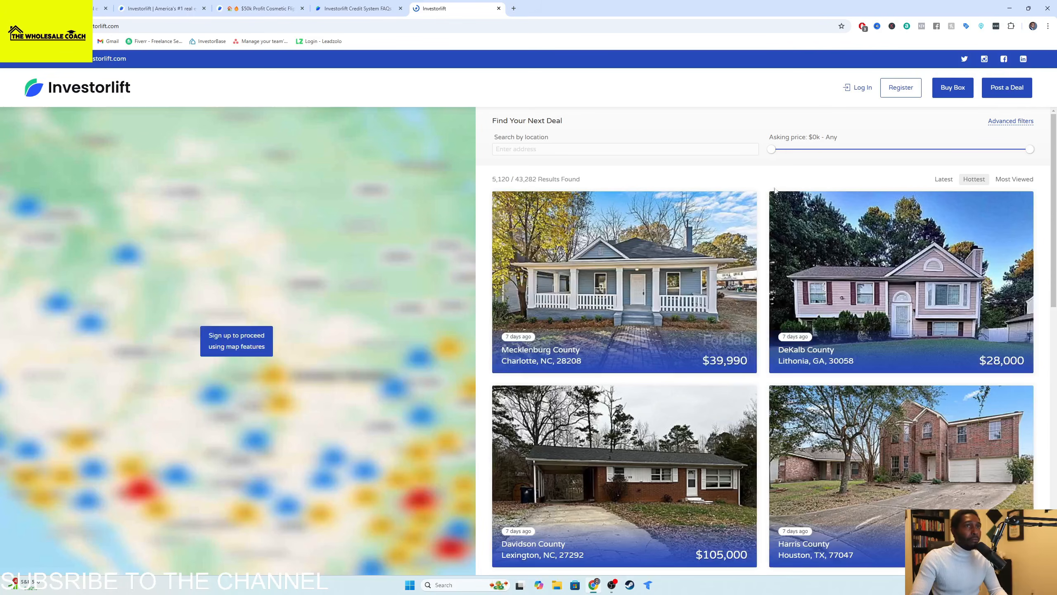
left_click(941, 181)
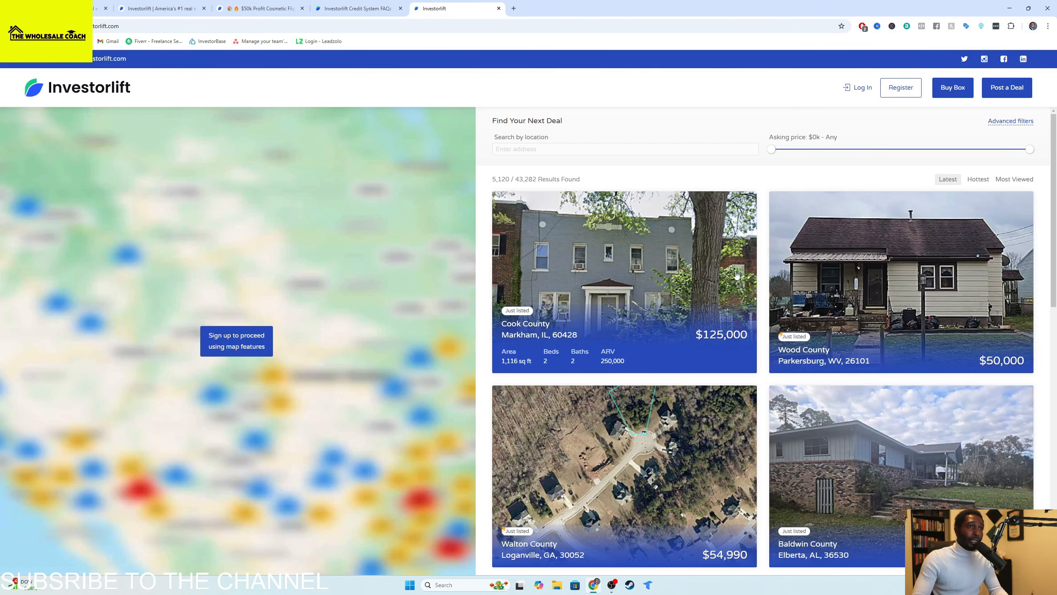
Open the Cook County, Markham deal from the marketplace, review its public page, and return to the admin offers page.
left_click(655, 283)
scroll(744, 356, "down", 4)
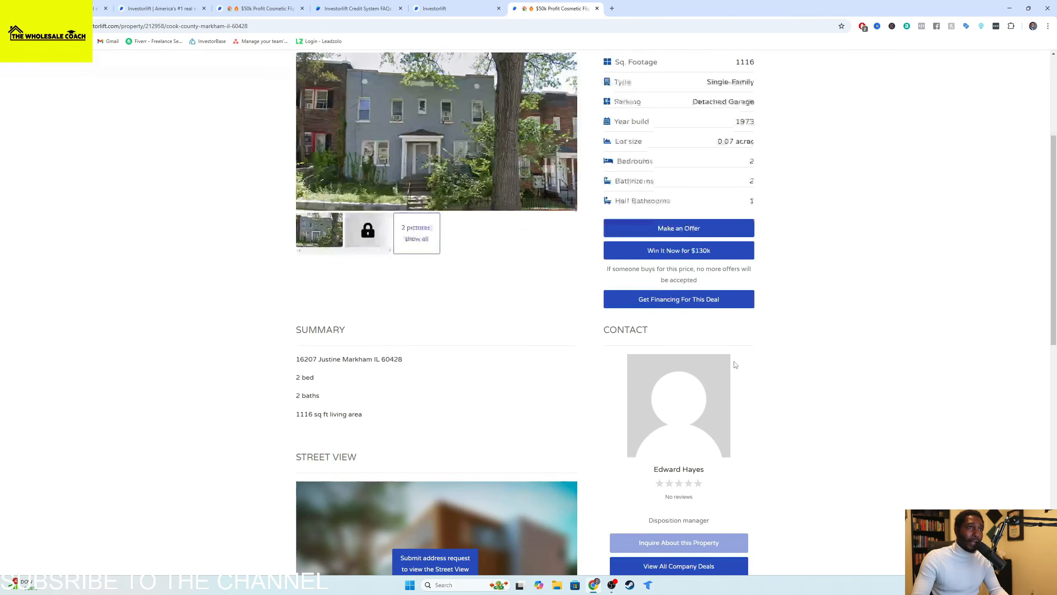
scroll(762, 456, "up", 5)
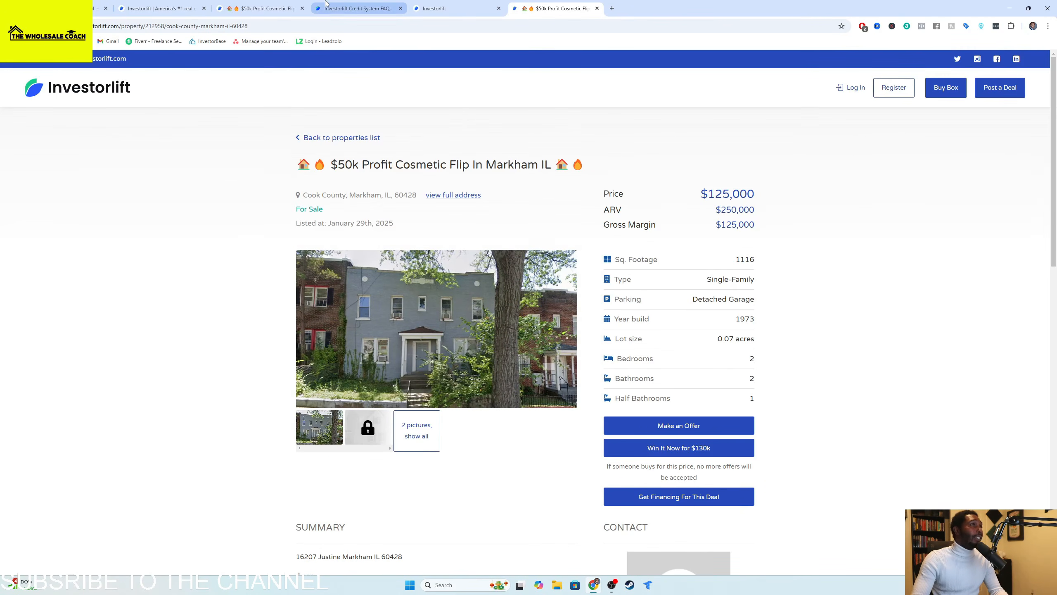
left_click(188, 4)
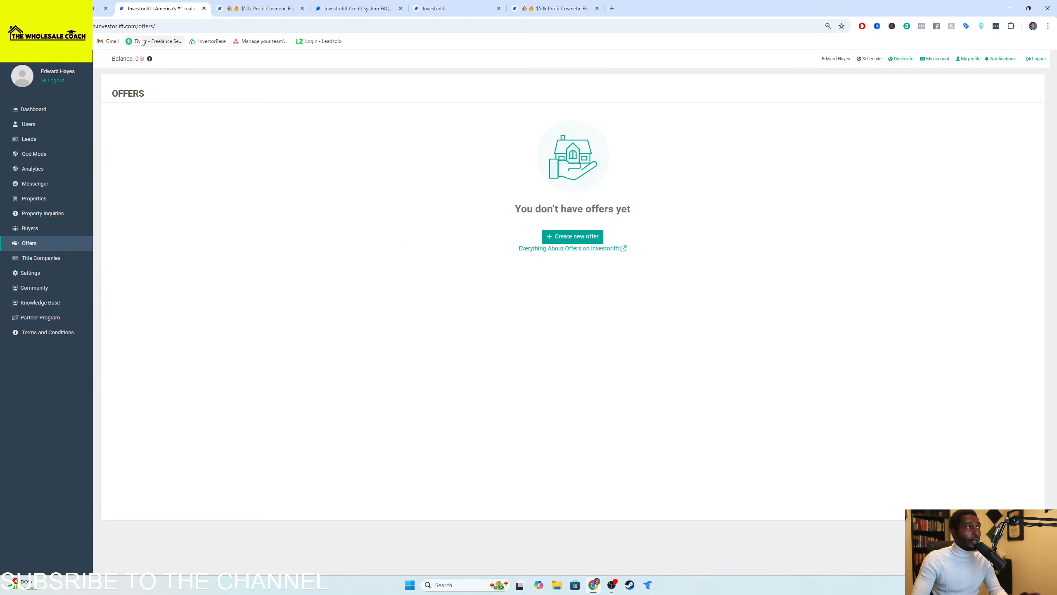